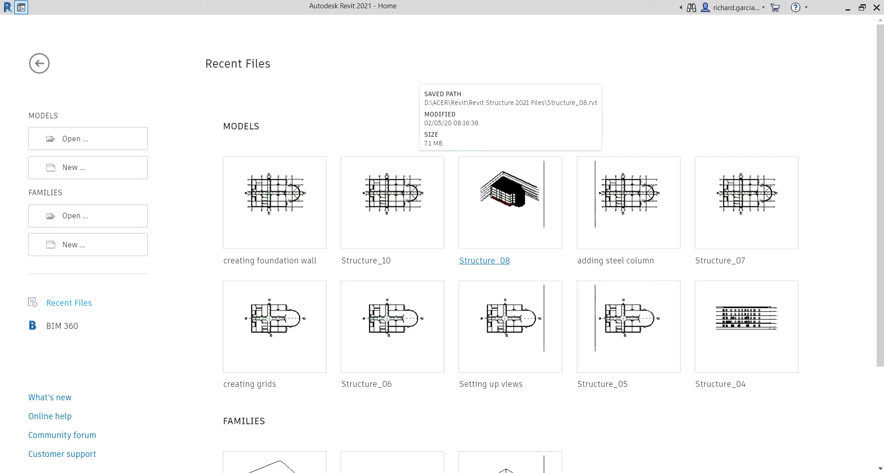
- Open the 'creating foundation wall' model from Recent Files, showing its Level 1 structural plan
left_click(276, 212)
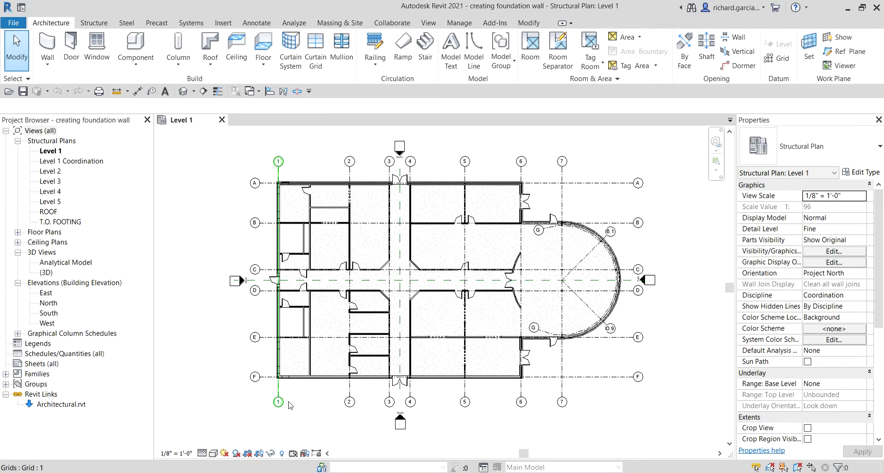
scroll(290, 405, "up", 5)
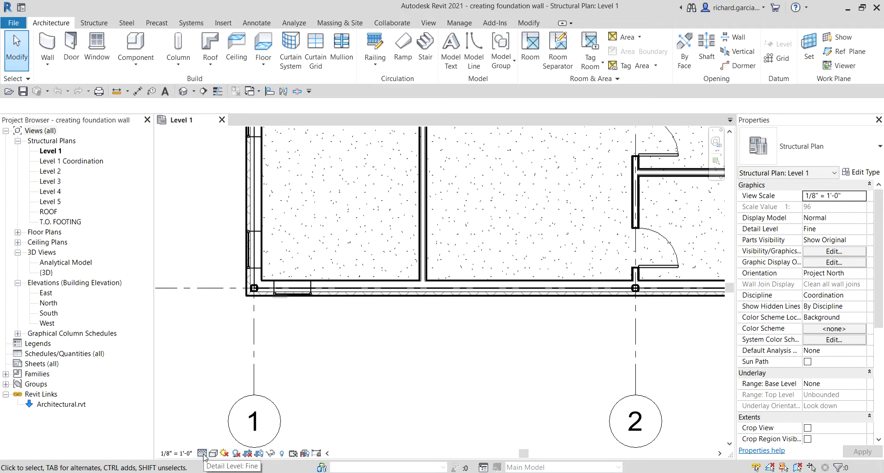
left_click(204, 456)
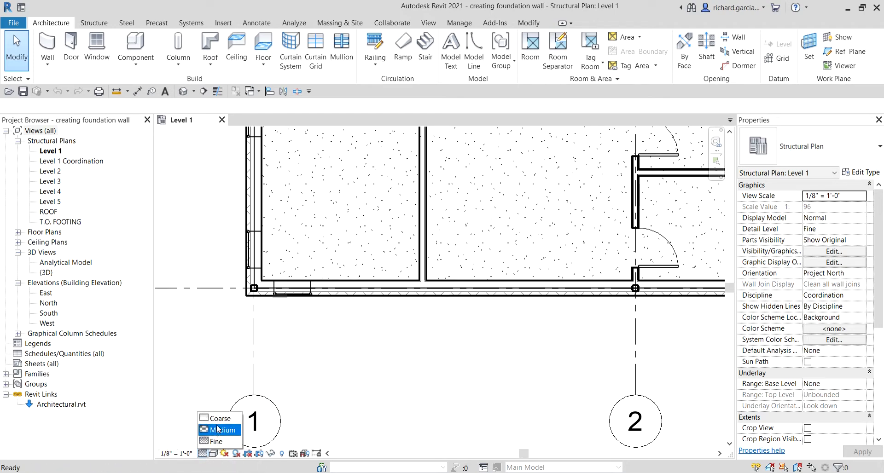
left_click(218, 420)
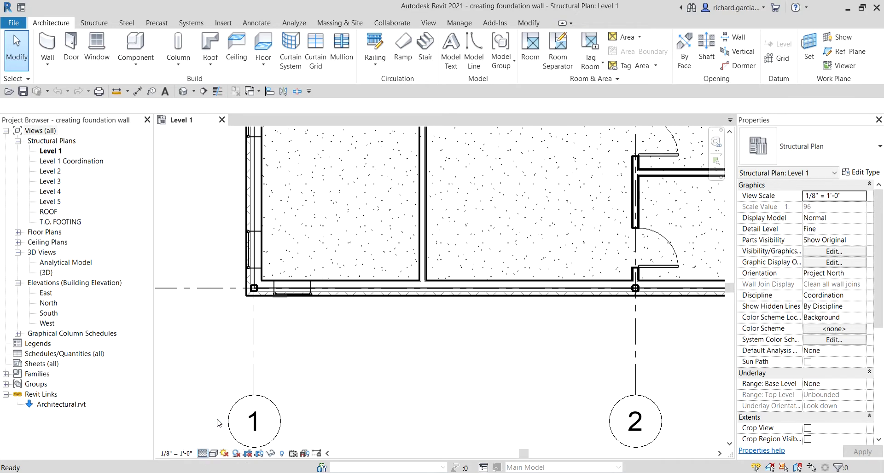
scroll(273, 291, "up", 3)
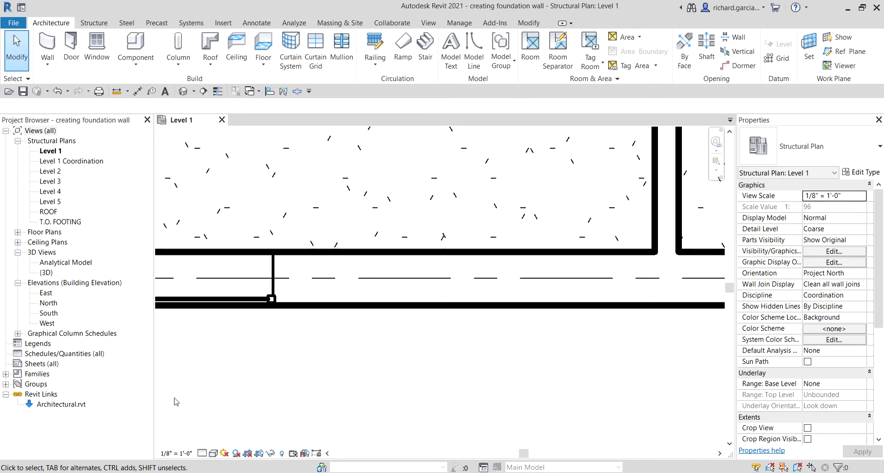
left_click(202, 455)
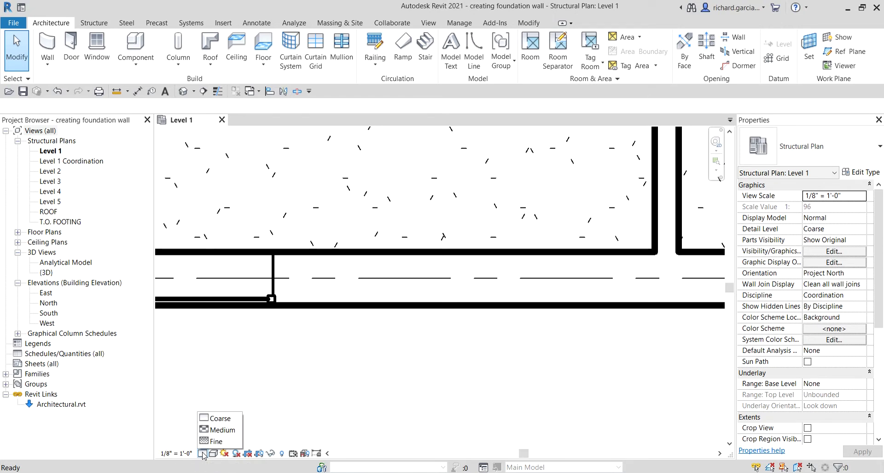
left_click(216, 418)
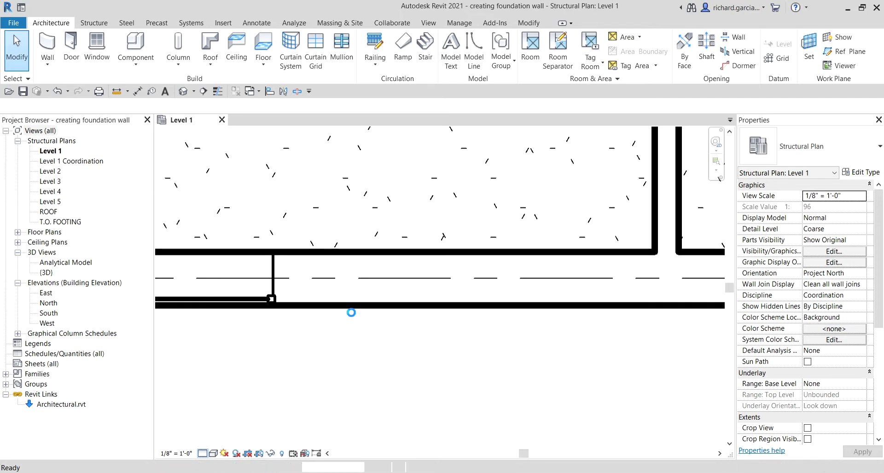
scroll(334, 347, "down", 3)
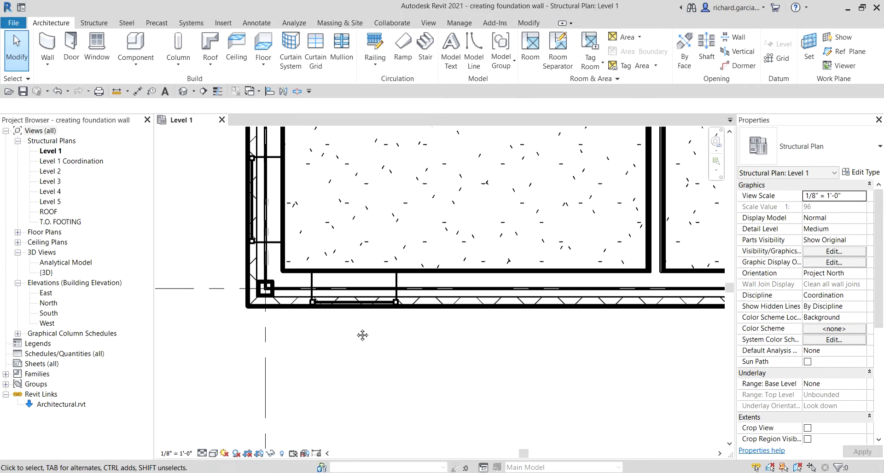
scroll(361, 336, "up", 5)
left_click(203, 453)
left_click(216, 443)
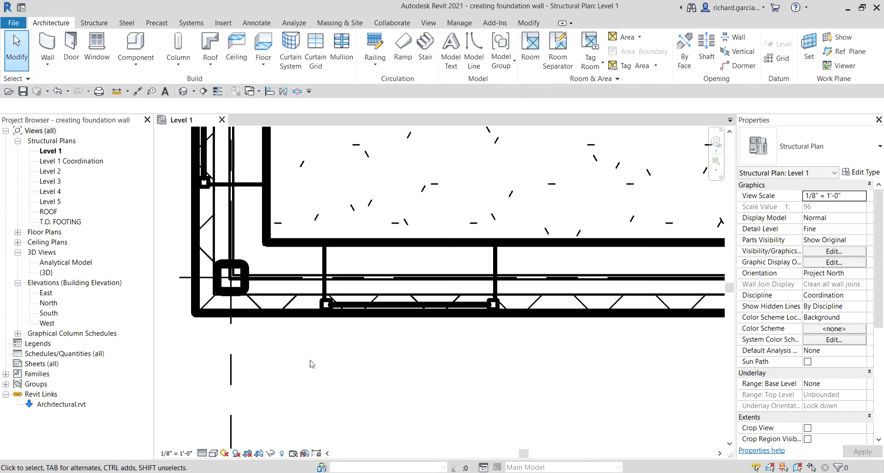
scroll(299, 357, "down", 1)
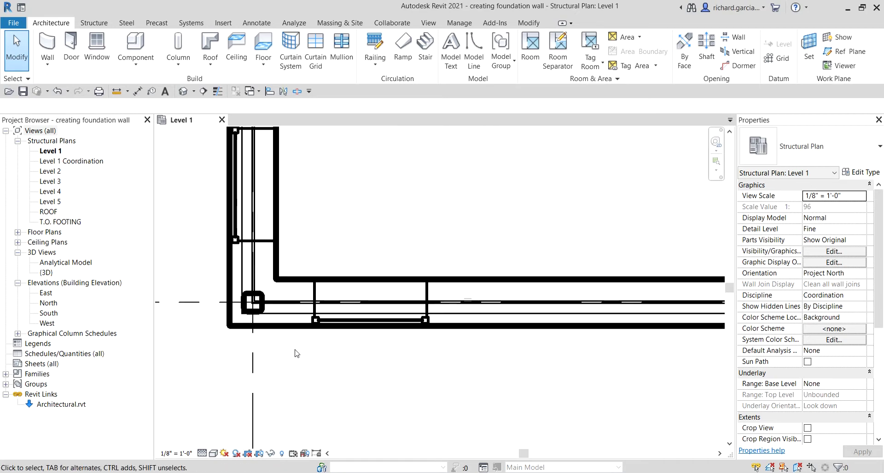
left_click(214, 454)
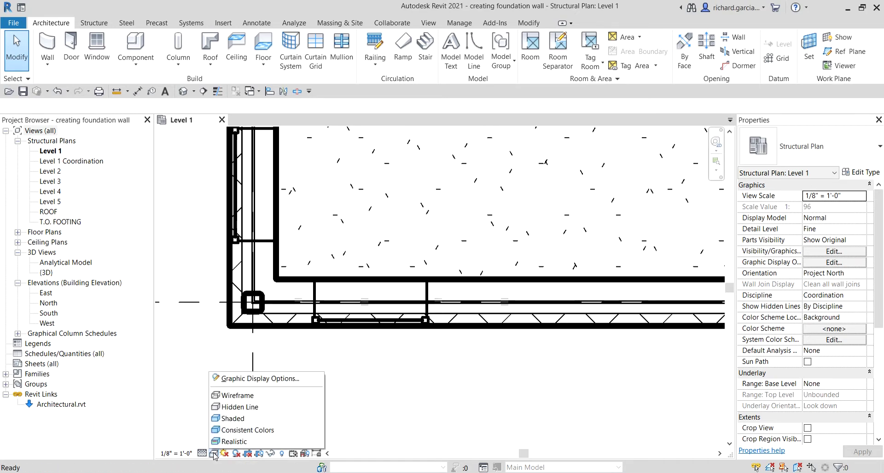
left_click(242, 419)
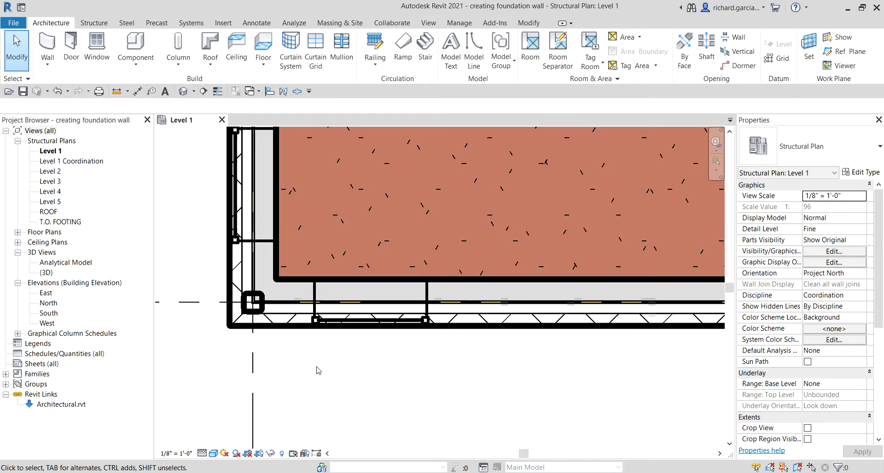
scroll(317, 371, "down", 3)
scroll(317, 371, "down", 4)
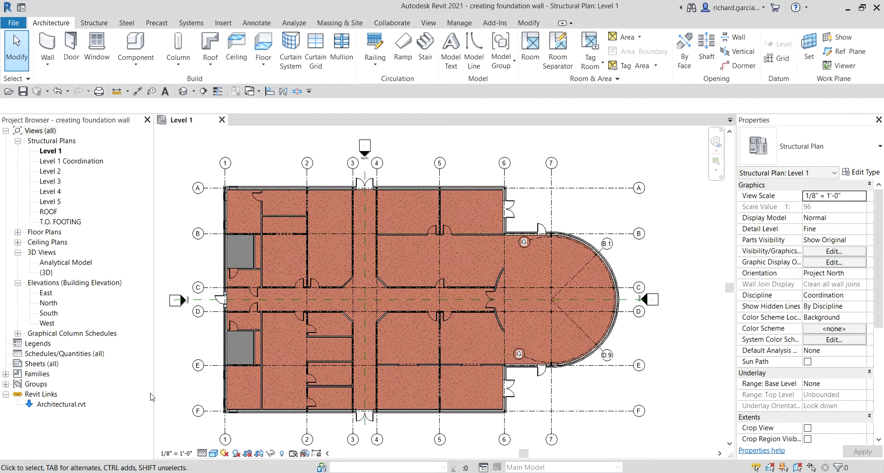
left_click(214, 454)
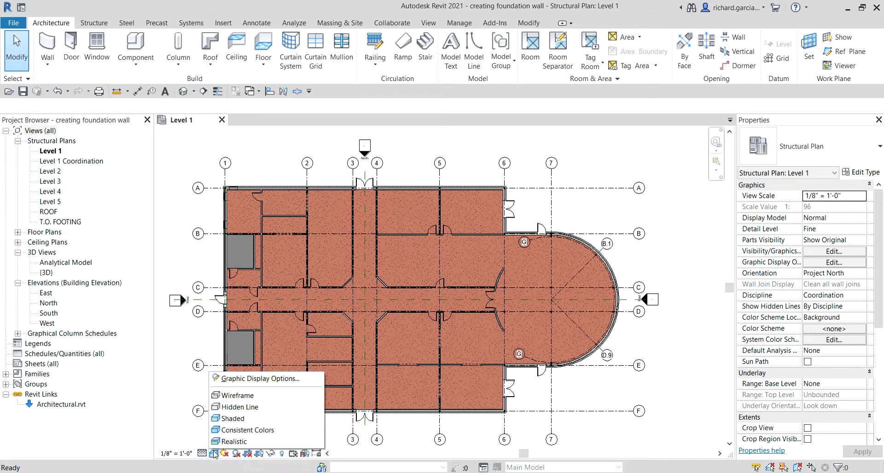
left_click(239, 407)
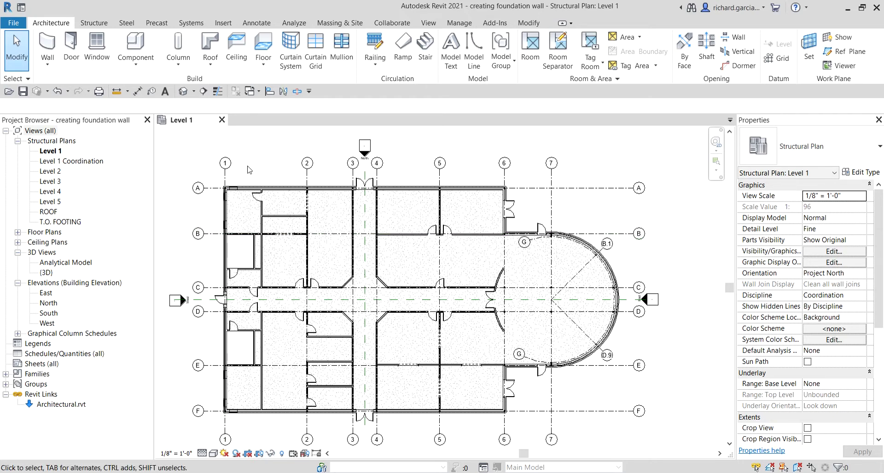
left_click(226, 178)
left_click(225, 174)
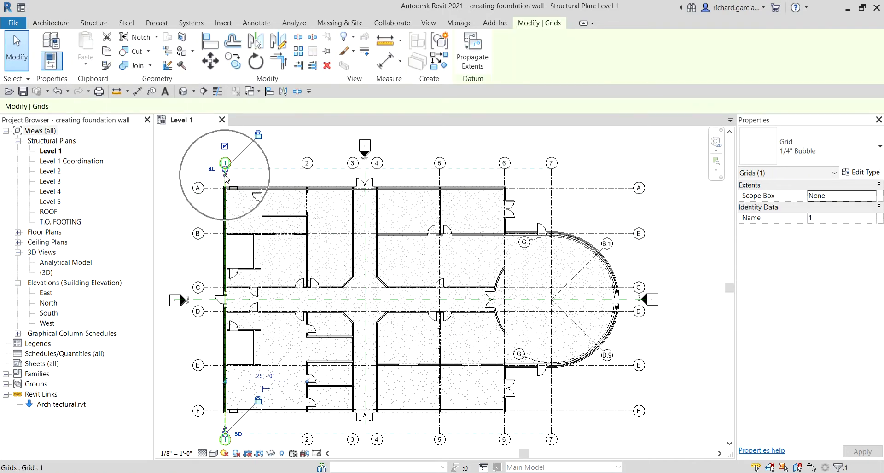
left_click(224, 174)
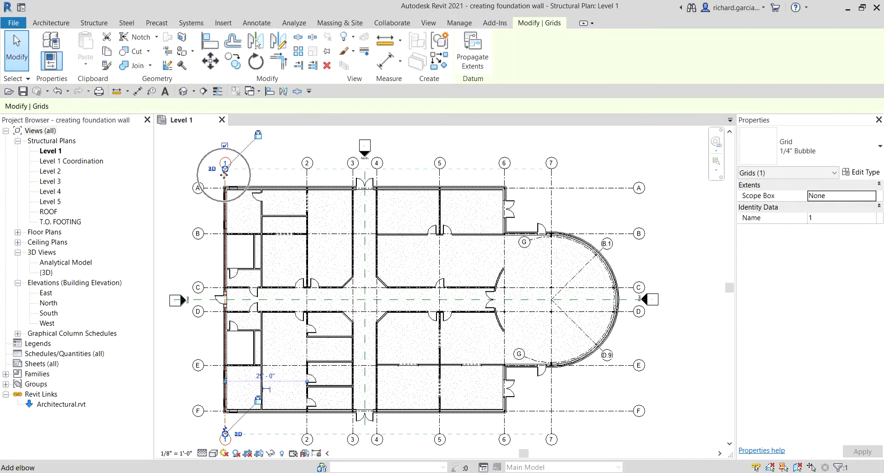
left_click(271, 454)
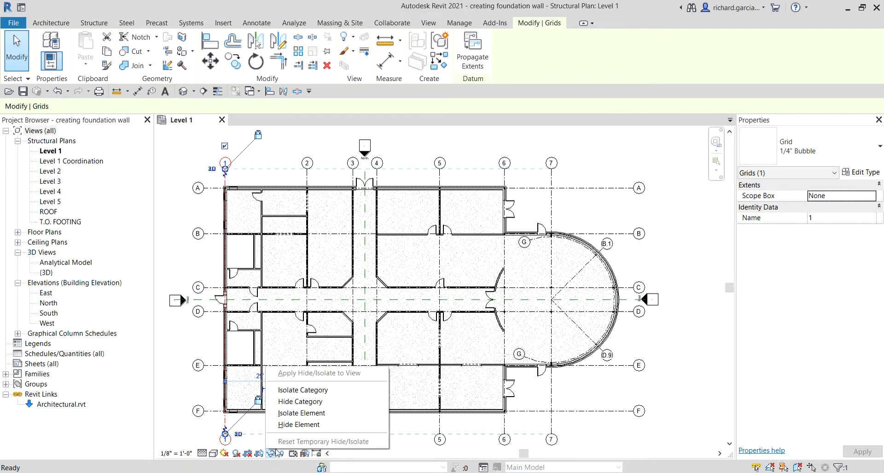
left_click(292, 418)
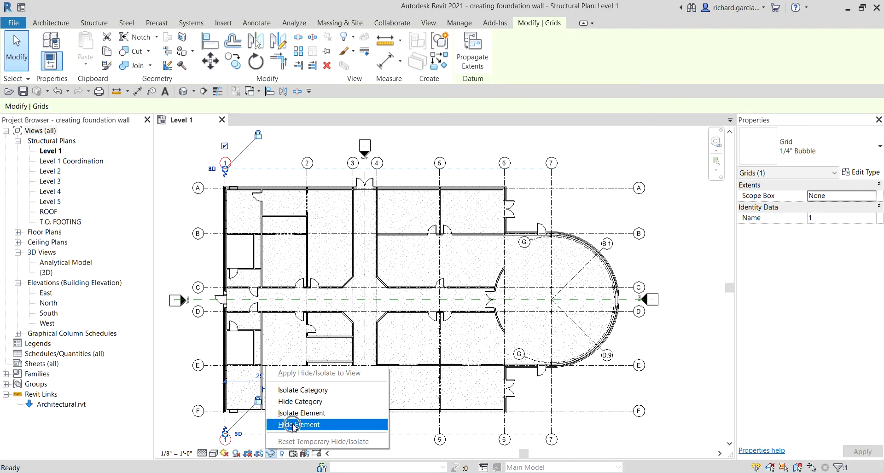
left_click(295, 425)
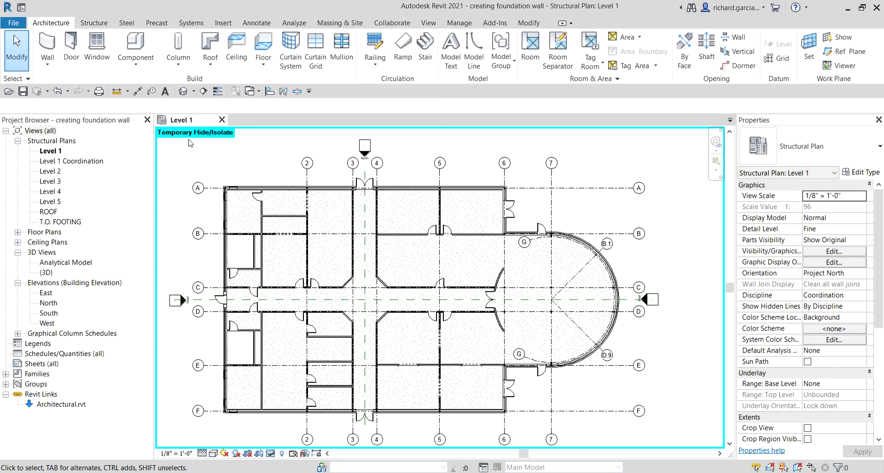
left_click(271, 456)
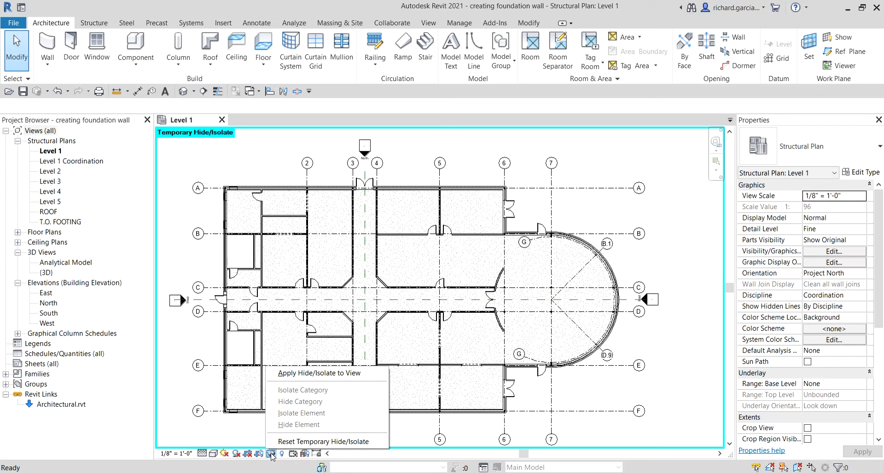
left_click(299, 442)
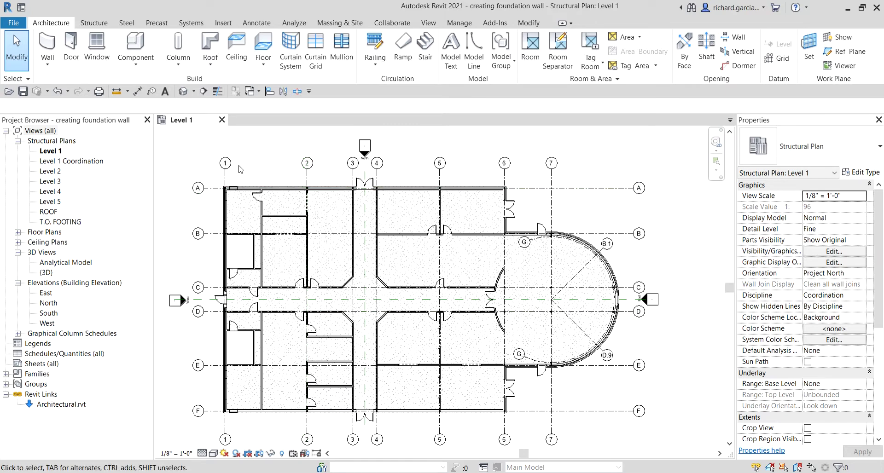
- Select grid line 1 and look through the Temporary Hide/Isolate options, then clear the selection
left_click(225, 176)
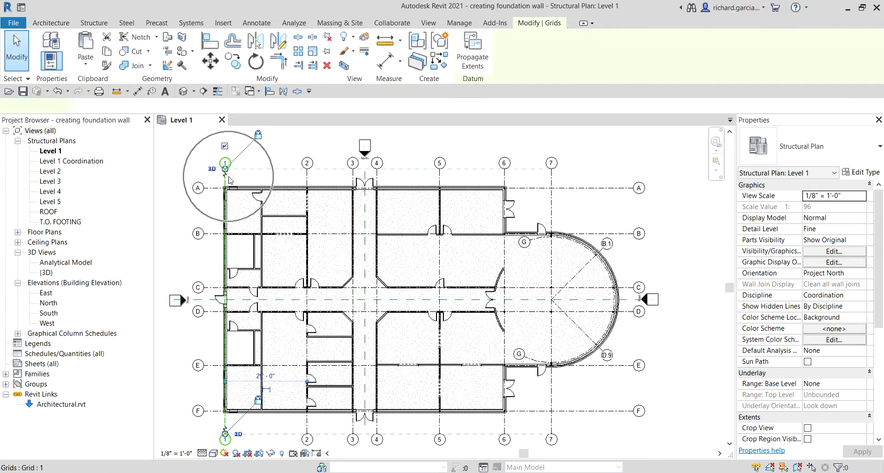
left_click(271, 453)
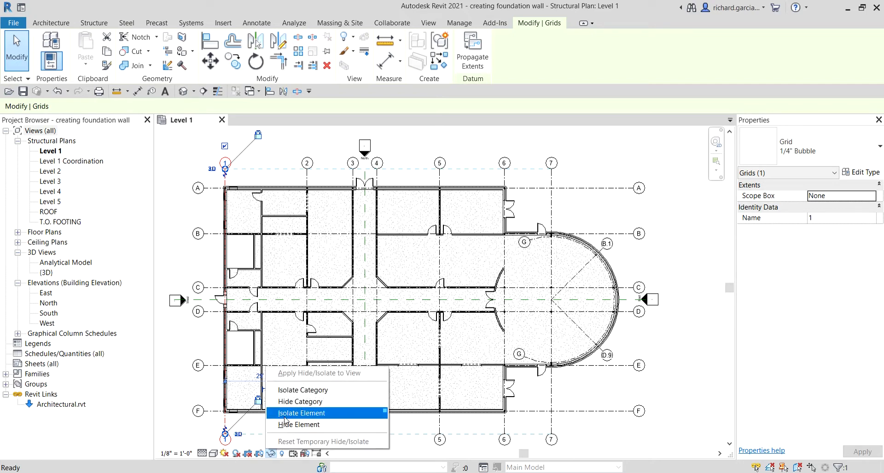
left_click(316, 404)
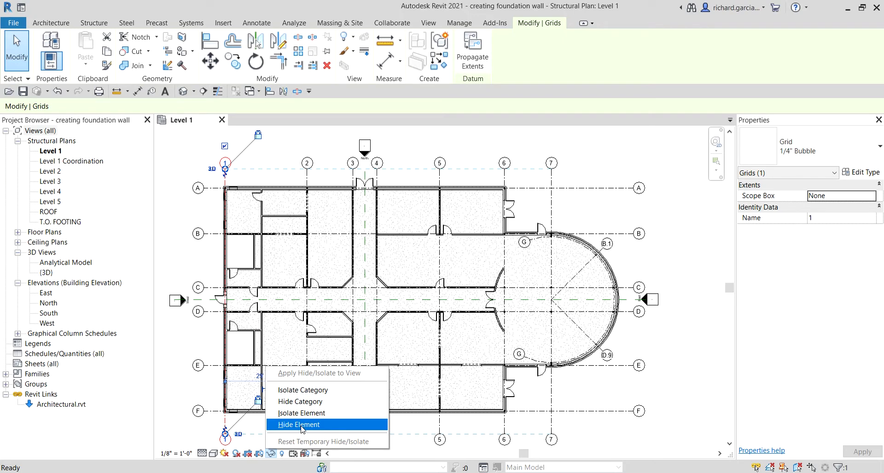
left_click(294, 136)
- Temporarily hide grid lines 1 and 2, then reset Temporary Hide/Isolate so they show again
scroll(290, 165, "up", 2)
left_click_drag(357, 167, 176, 187)
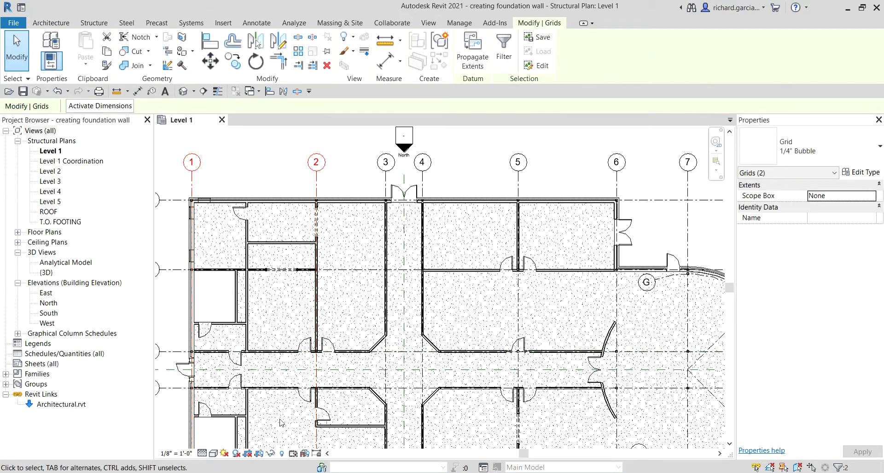
left_click(269, 455)
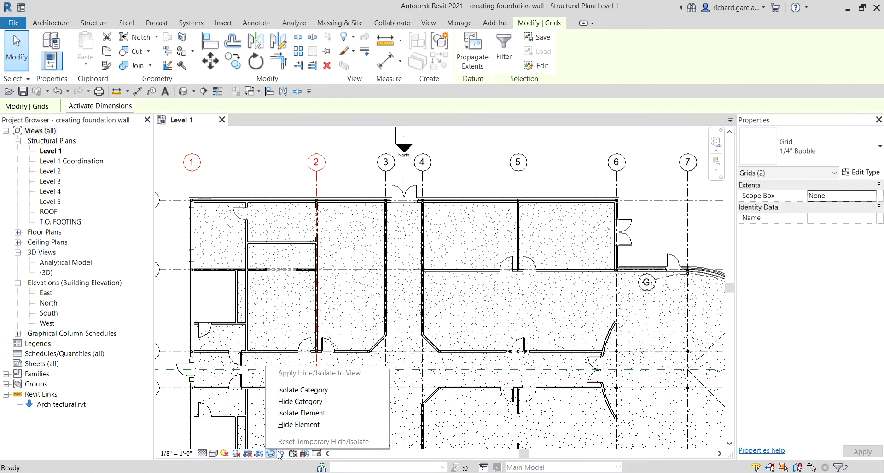
left_click(291, 425)
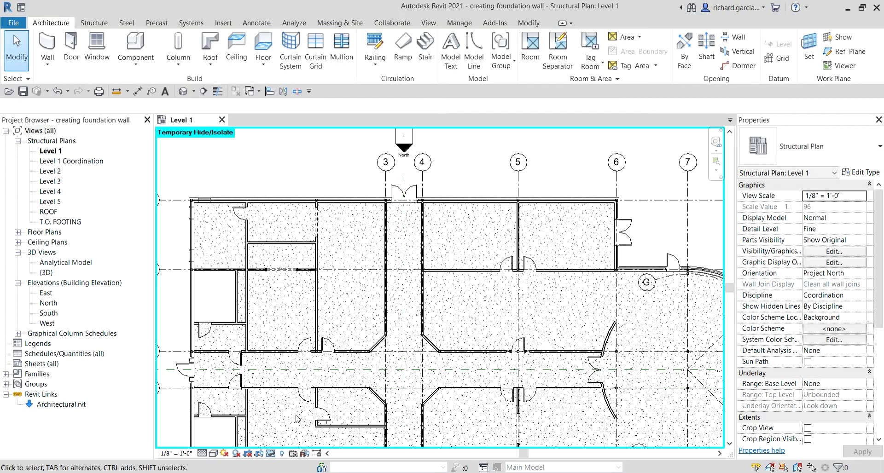
left_click(270, 454)
left_click(286, 443)
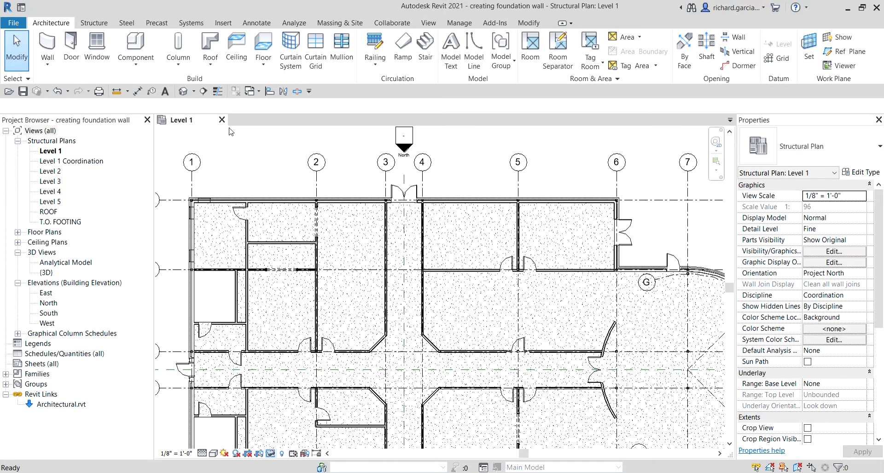
left_click(192, 187)
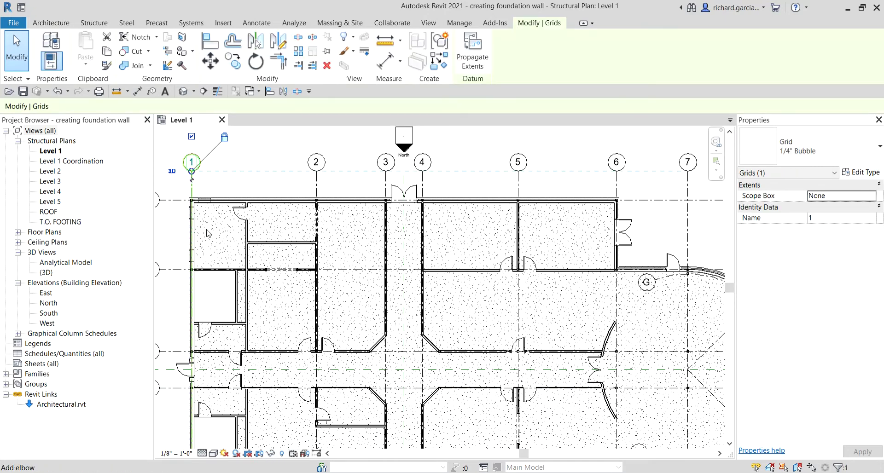
left_click(271, 454)
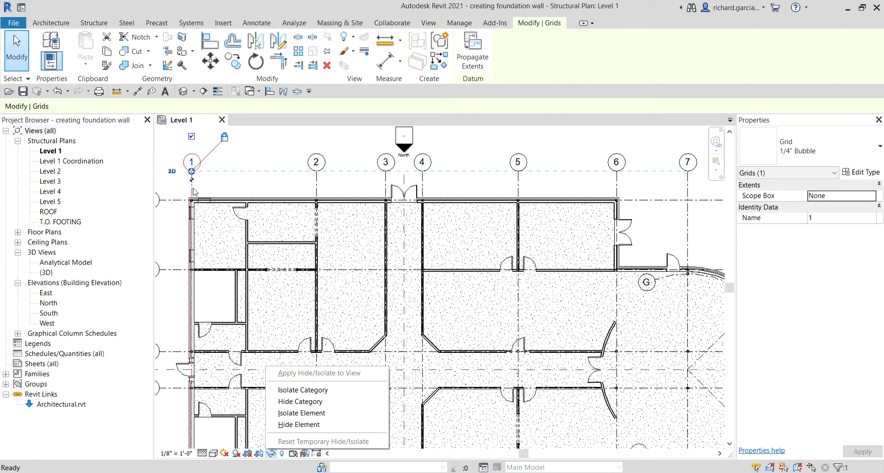
left_click(236, 188)
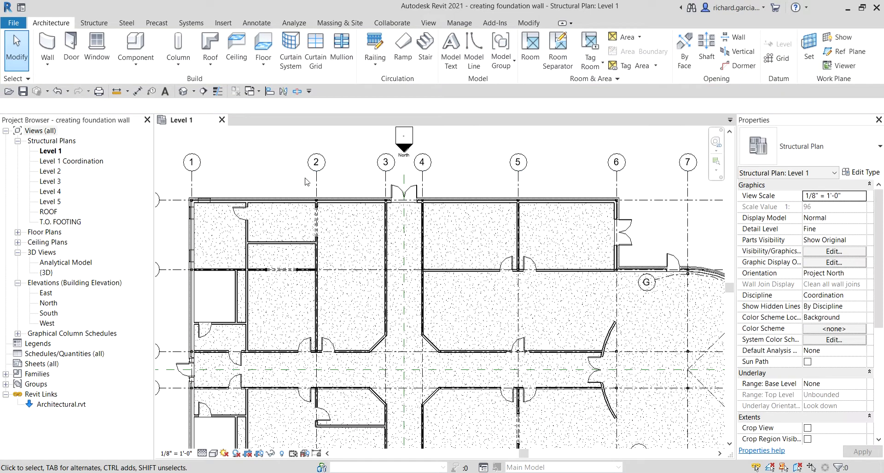
left_click(316, 184)
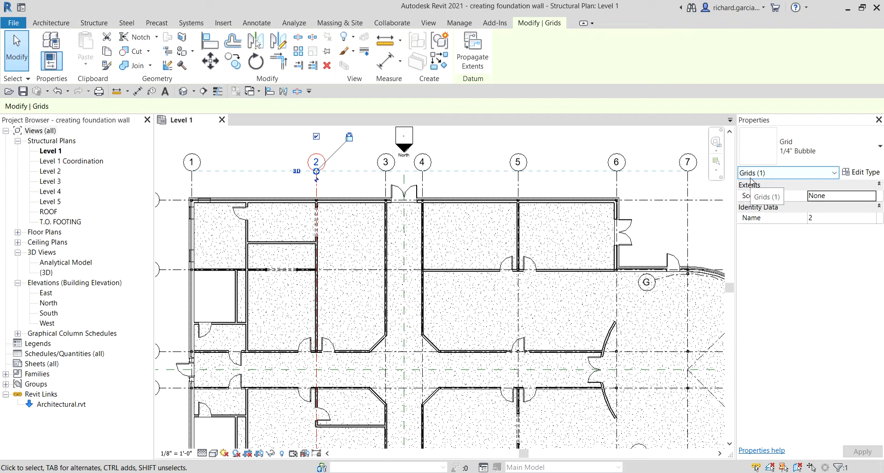
left_click(519, 183)
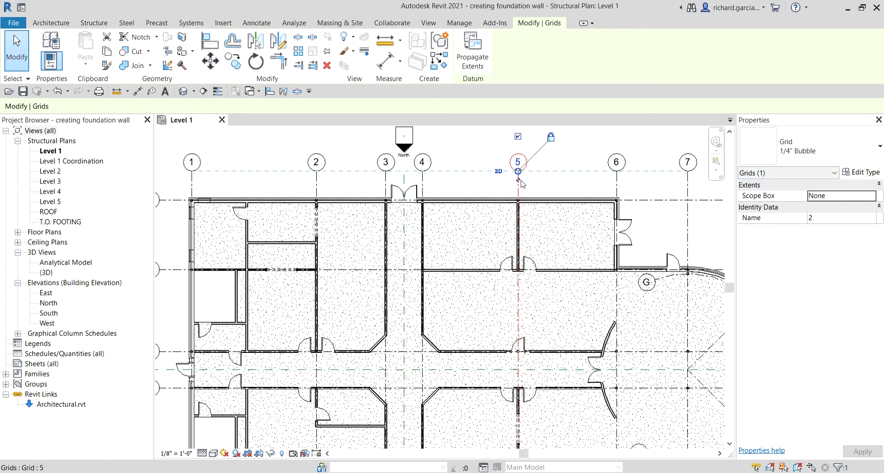
left_click(759, 184)
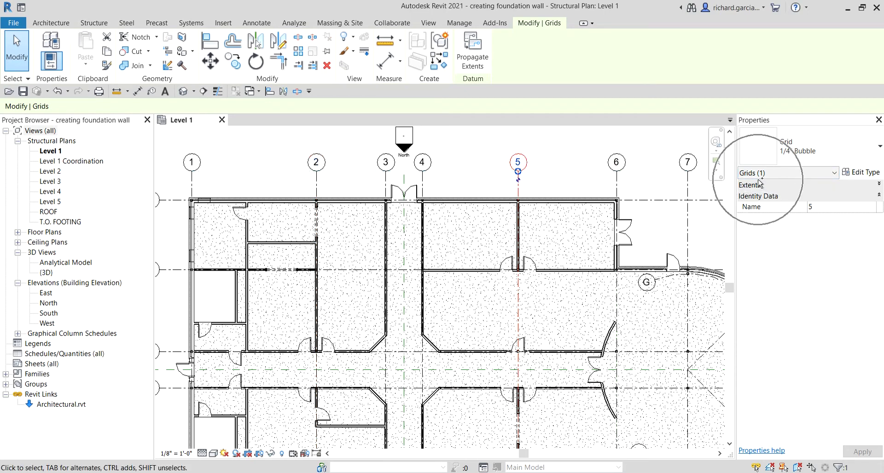
left_click(607, 140)
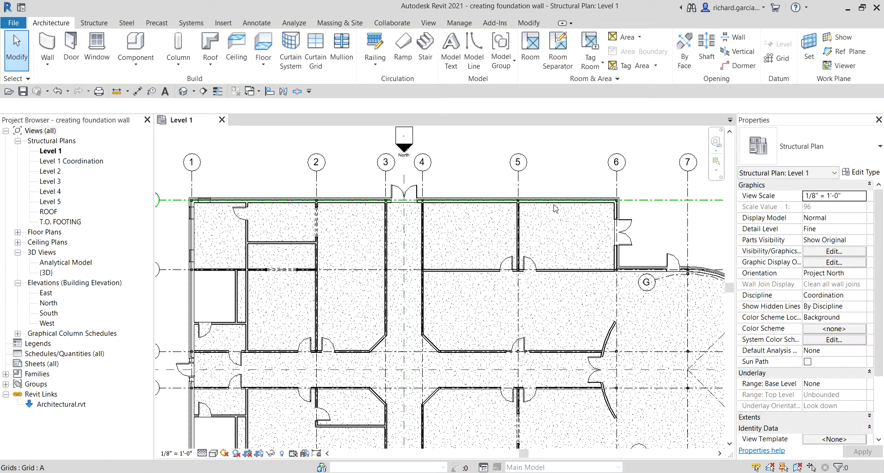
left_click(519, 234)
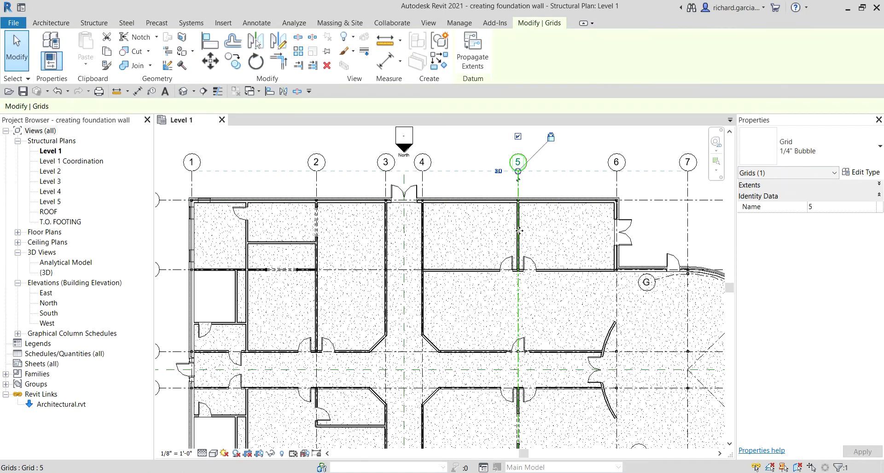
left_click(545, 271)
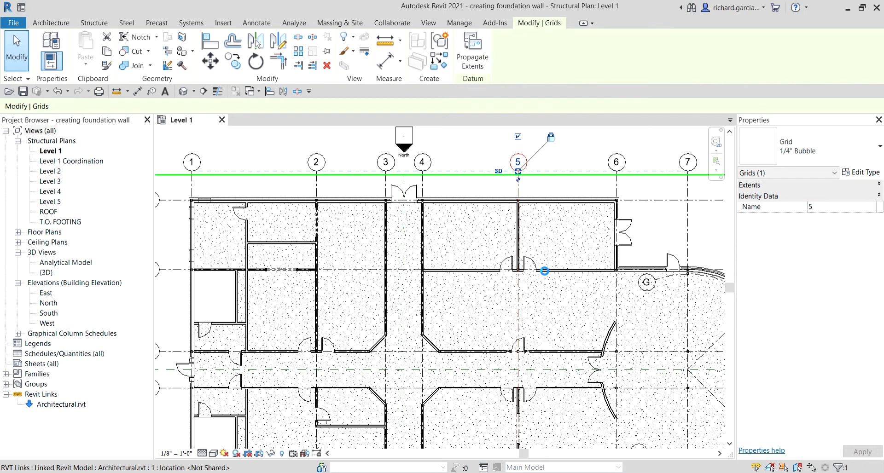
scroll(545, 270, "up", 3)
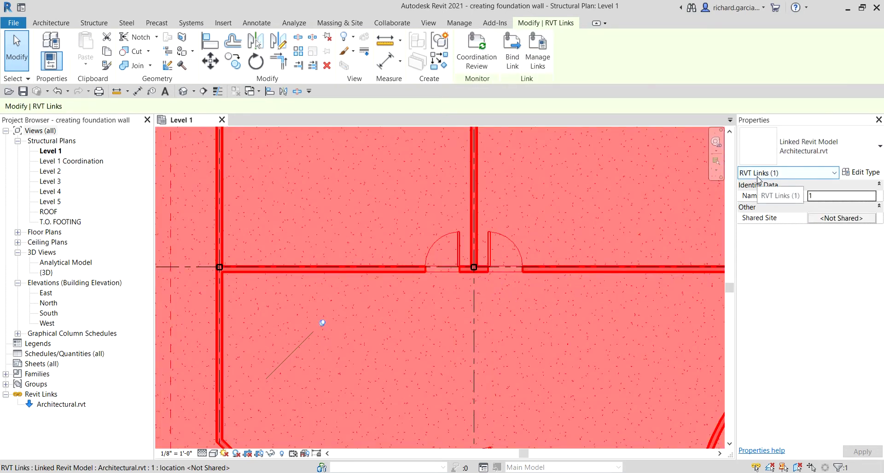
key("Escape")
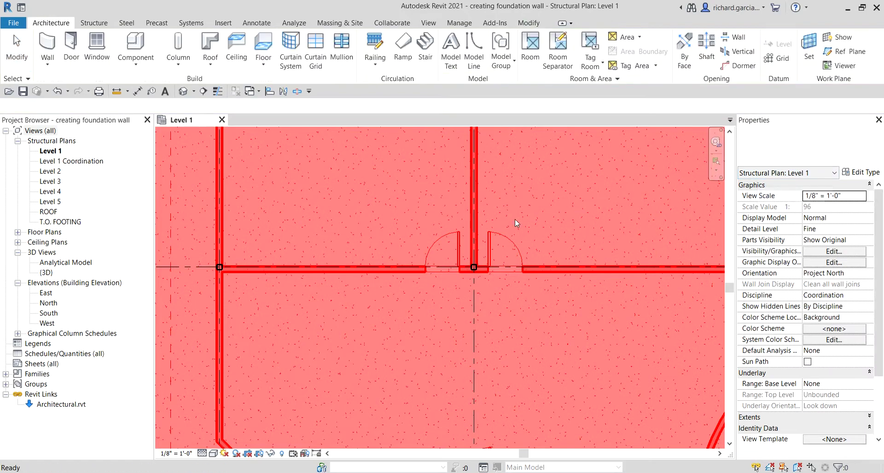
scroll(515, 219, "down", 5)
middle_click_drag(378, 192, 433, 181)
scroll(346, 142, "up", 2)
middle_click_drag(346, 154, 342, 196)
scroll(341, 188, "up", 1)
left_click(284, 225)
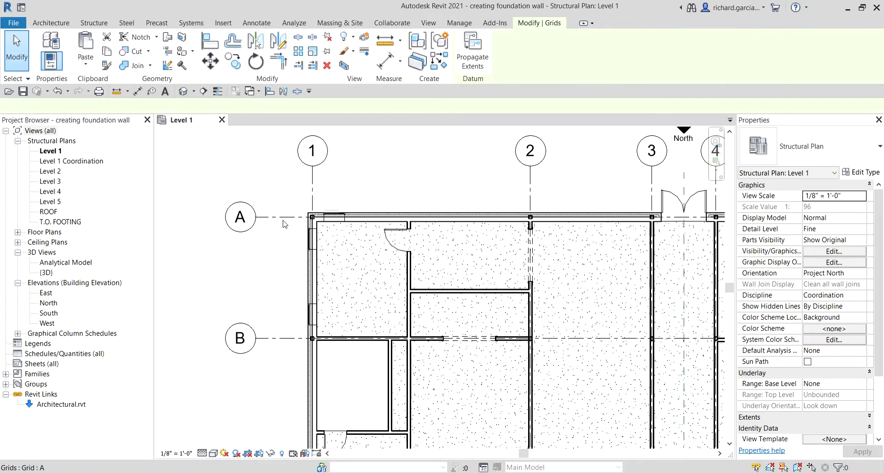
left_click(278, 254)
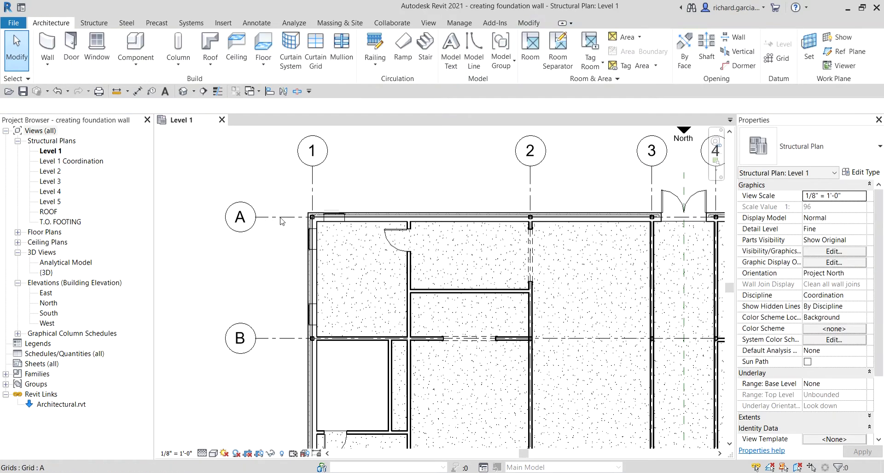
left_click(349, 217)
scroll(348, 217, "down", 3)
left_click(322, 230)
scroll(320, 237, "up", 3)
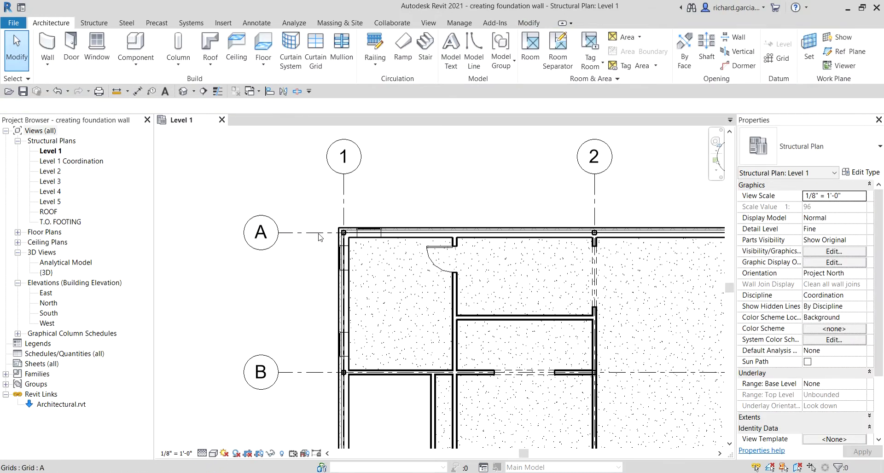
left_click(320, 237)
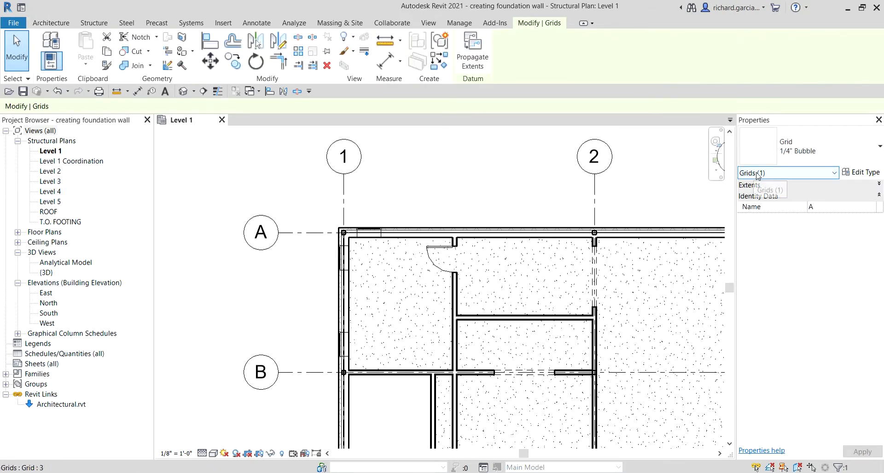
scroll(310, 231, "down", 2)
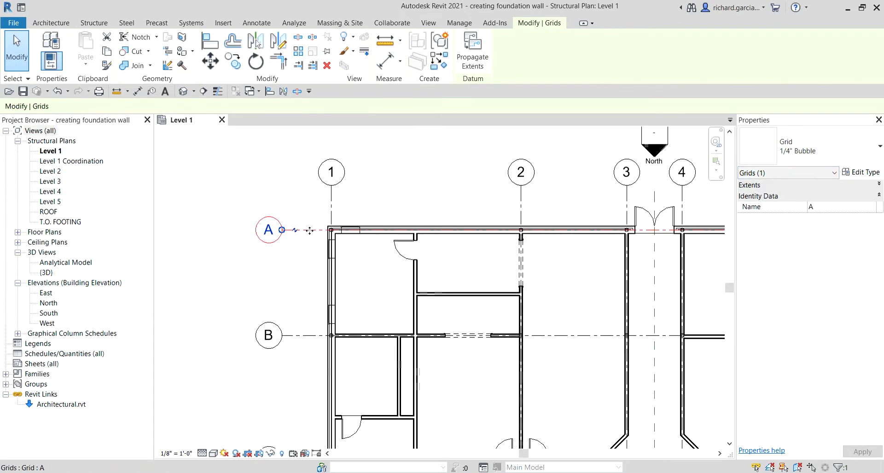
left_click(378, 212)
left_click(336, 203)
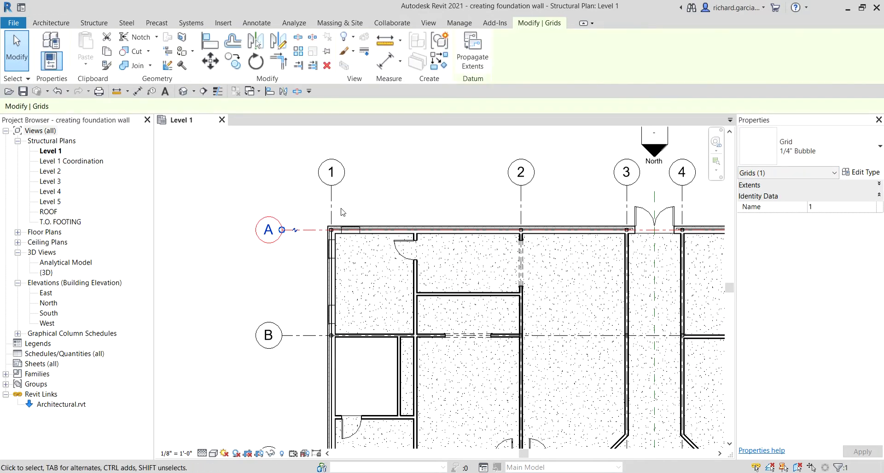
left_click(270, 454)
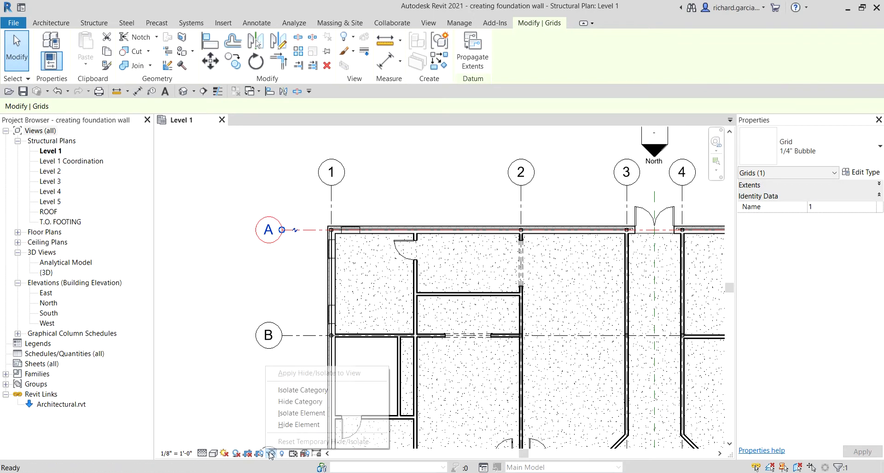
left_click(293, 403)
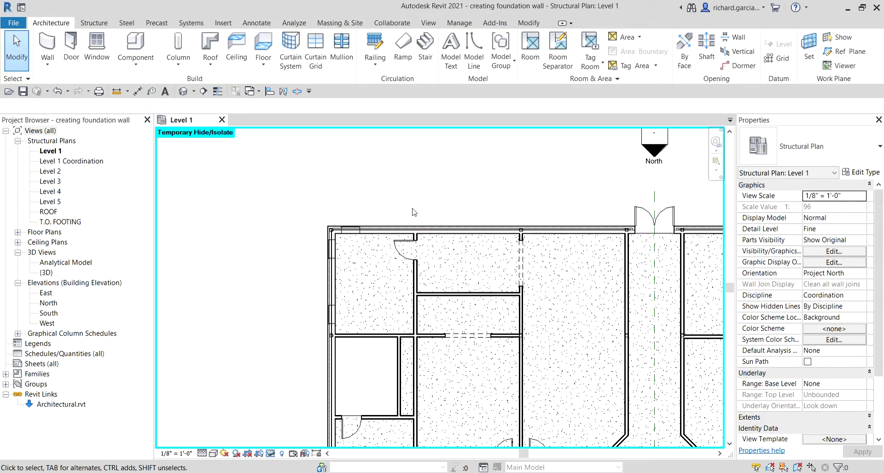
scroll(412, 212, "down", 2)
middle_click_drag(412, 212, 221, 413)
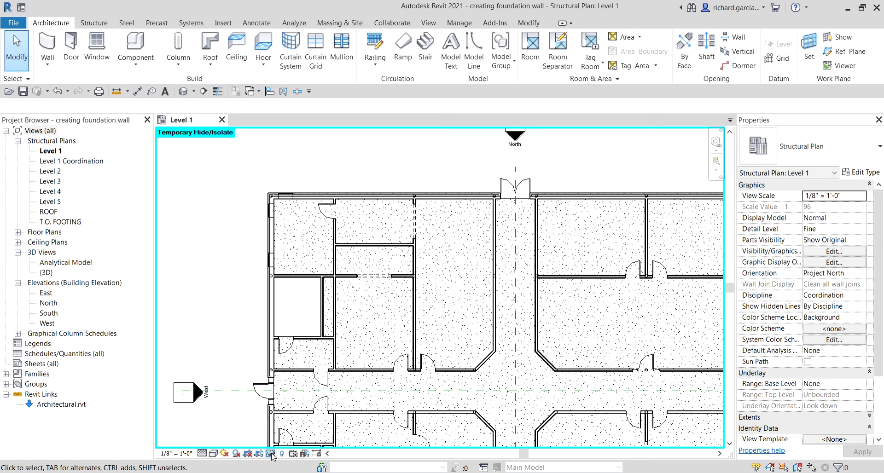
left_click(272, 457)
left_click(290, 441)
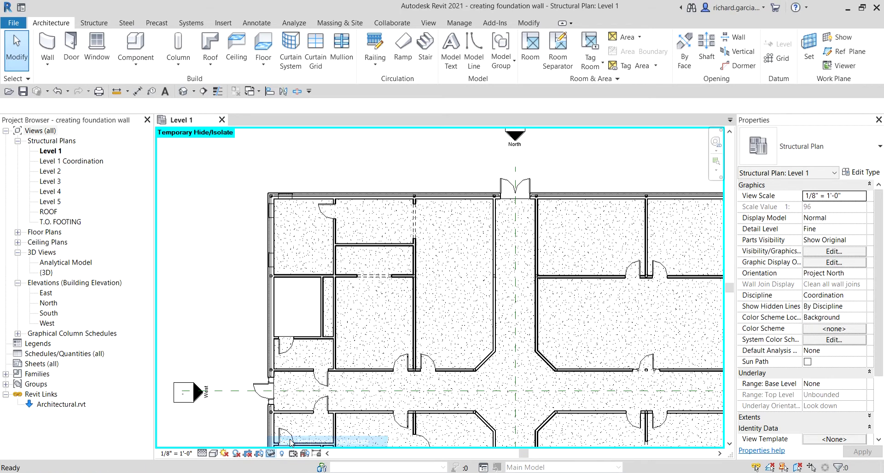
scroll(291, 180, "up", 4)
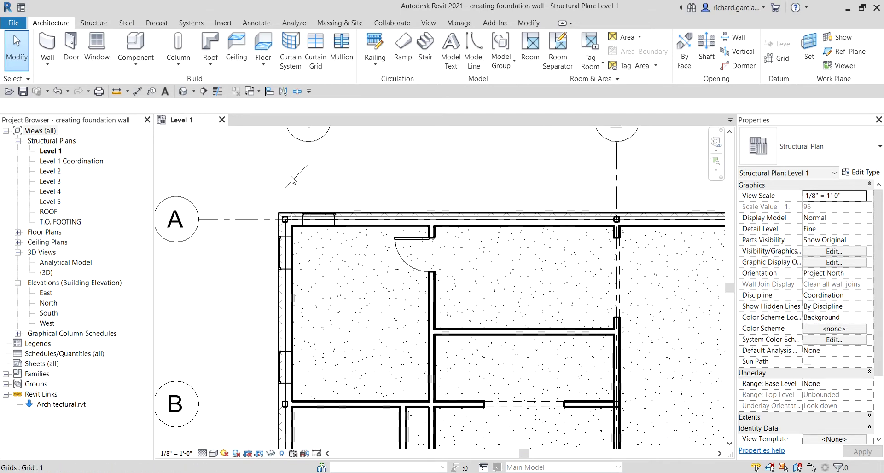
- Try moving grid 1's bubble elbow, then deselect the grid
left_click(292, 180)
left_click_drag(285, 169, 304, 173)
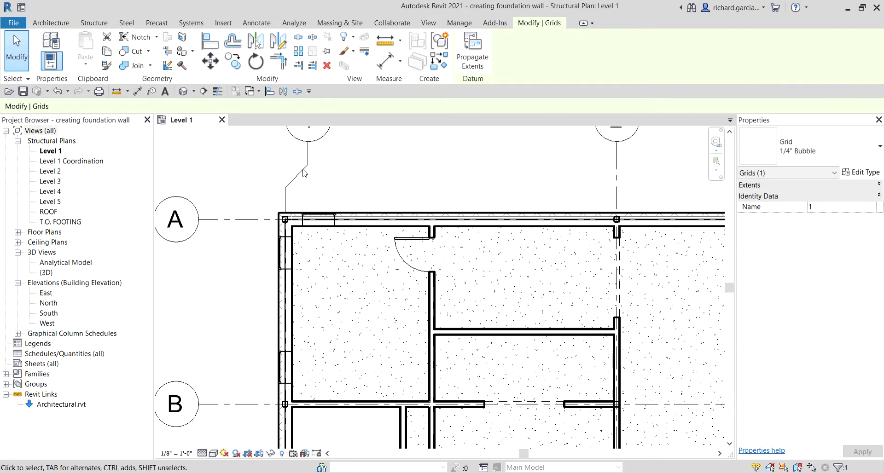
left_click(307, 172)
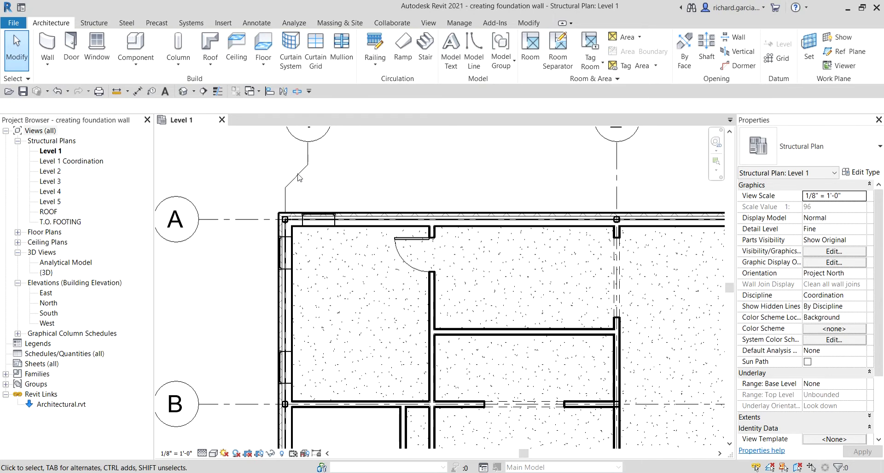
- Zoom out to the full plan, open the Level 2 structural plan, then return to Level 1
scroll(336, 192, "down", 2)
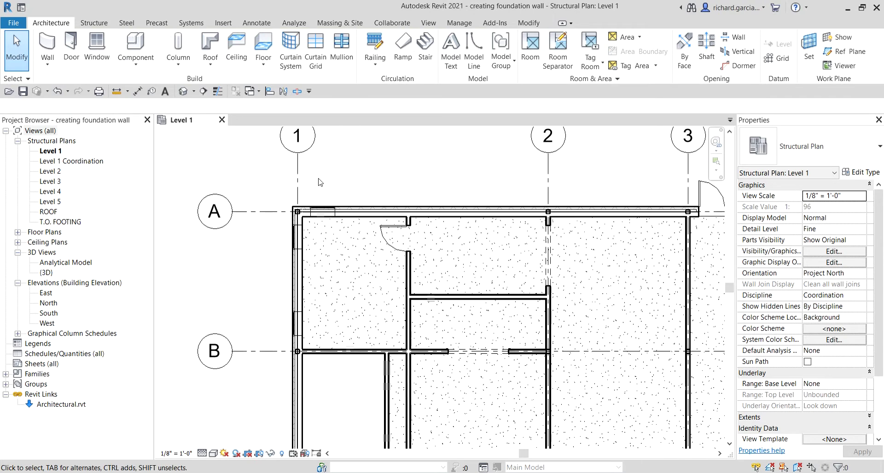
scroll(331, 180, "down", 4)
middle_click_drag(356, 230, 269, 161)
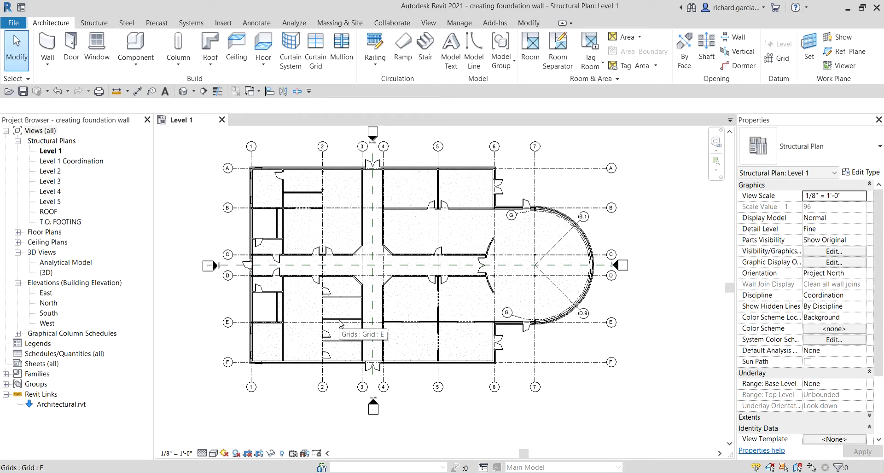
double_click(49, 171)
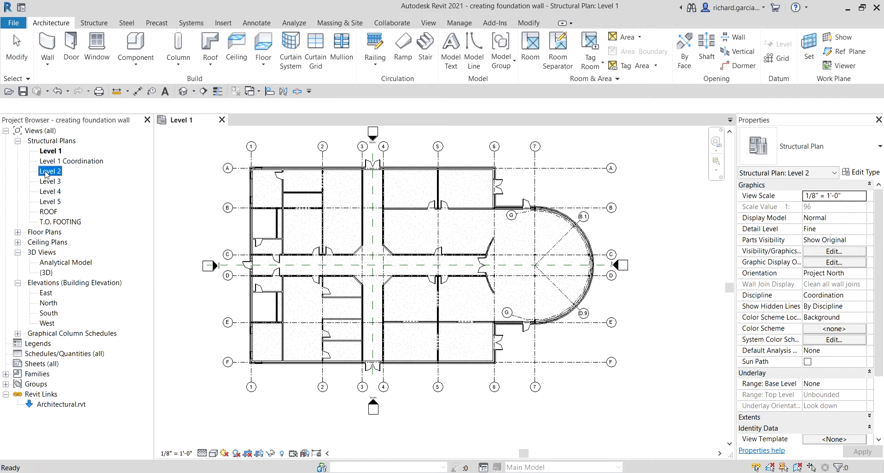
double_click(52, 151)
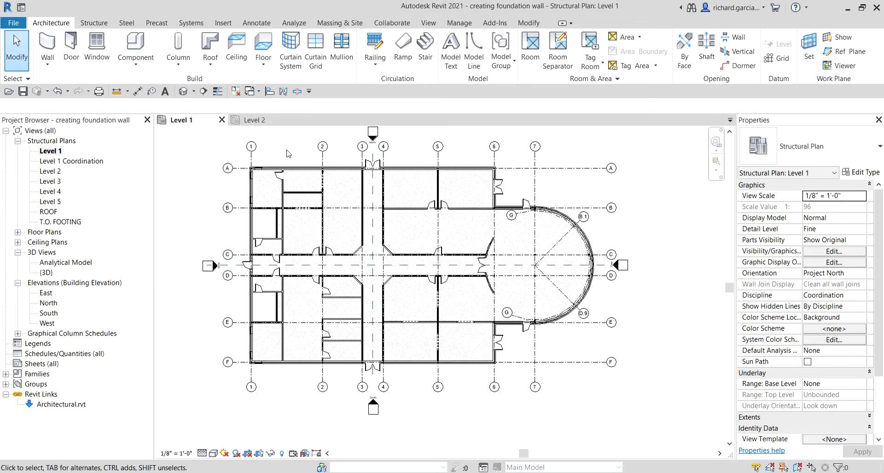
left_click(252, 161)
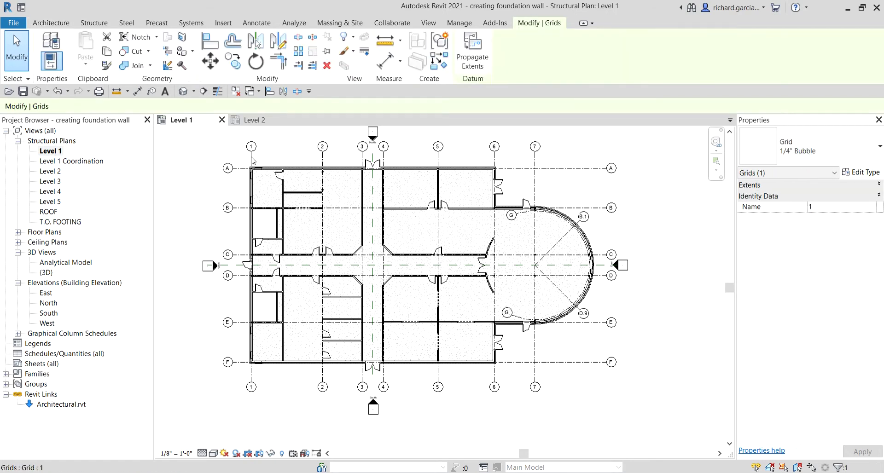
left_click(270, 454)
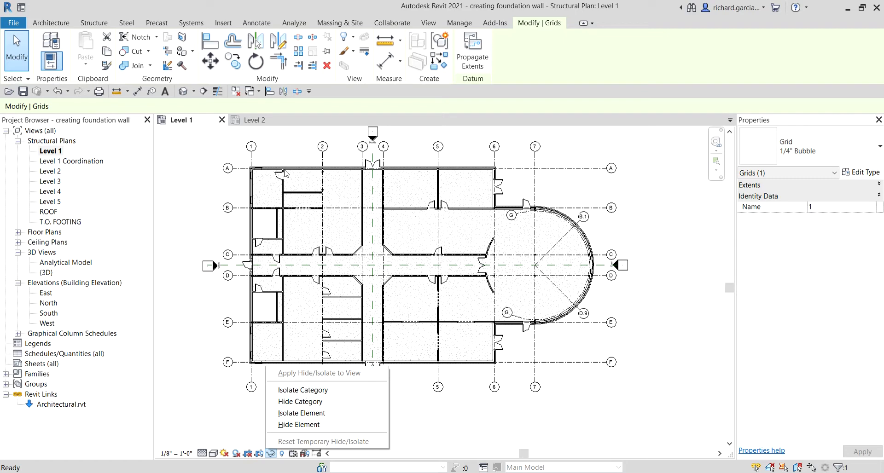
left_click(312, 395)
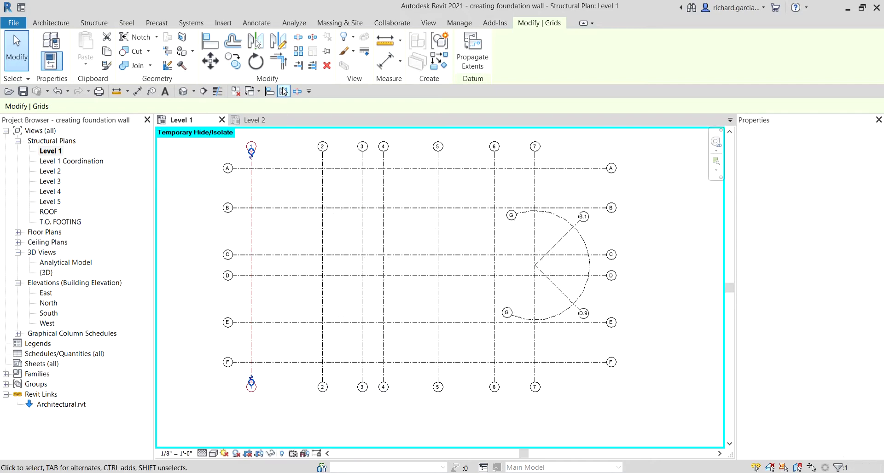
left_click(405, 199)
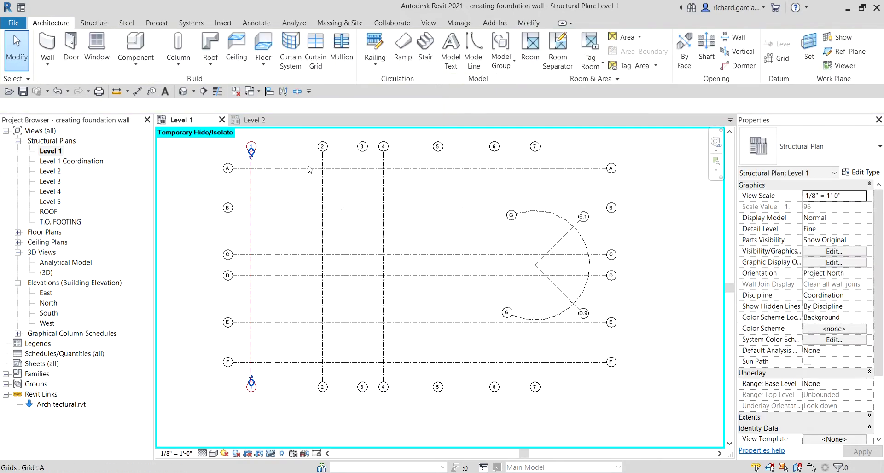
scroll(400, 184, "down", 3)
scroll(391, 222, "up", 3)
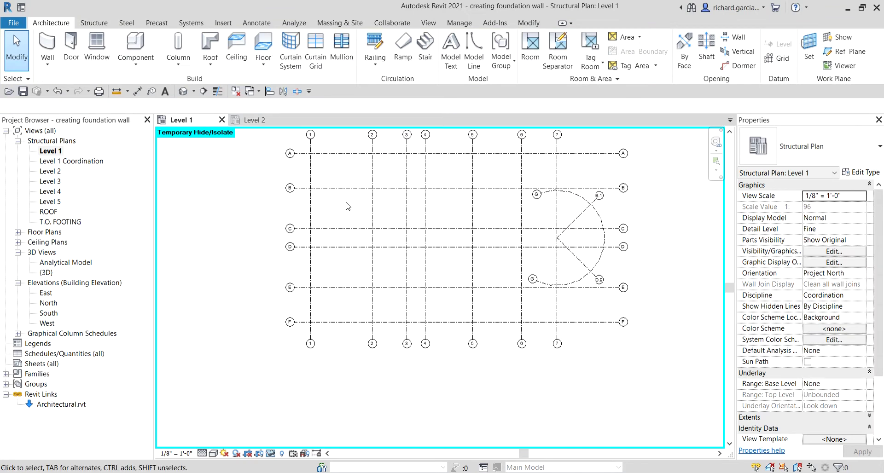
middle_click_drag(391, 222, 359, 267)
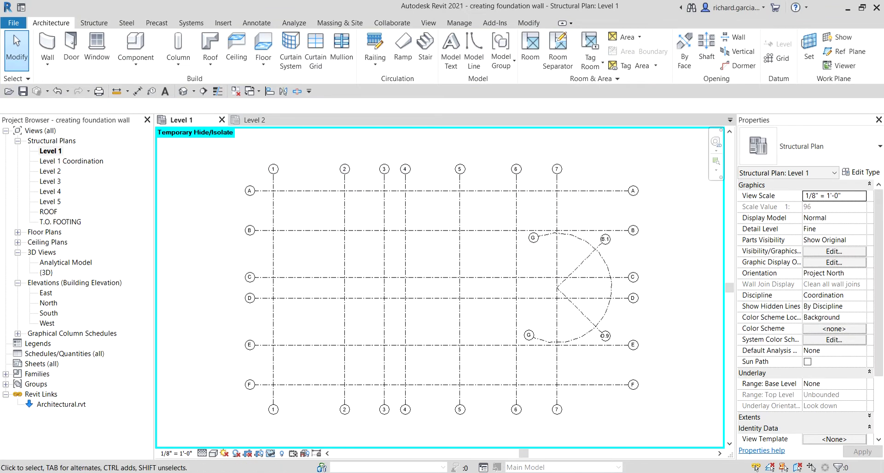
left_click(271, 453)
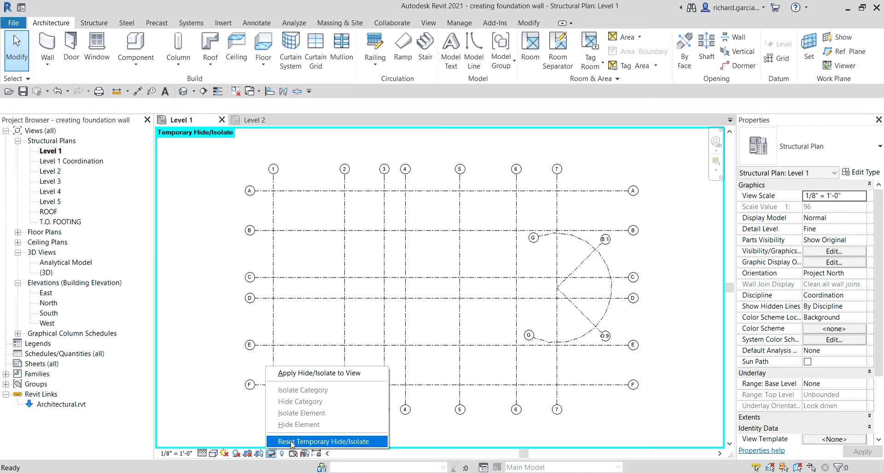
left_click(291, 442)
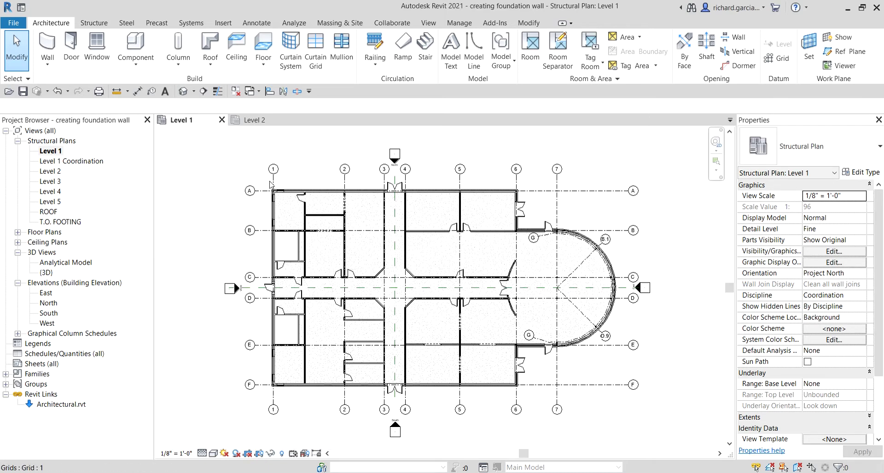
- Select grid 1 and temporarily hide the whole Grids category in the Level 1 plan
left_click(275, 185)
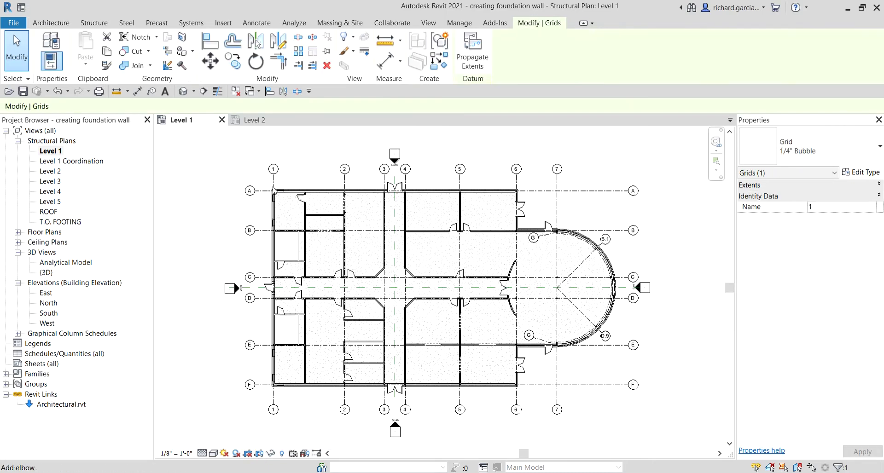
left_click(271, 454)
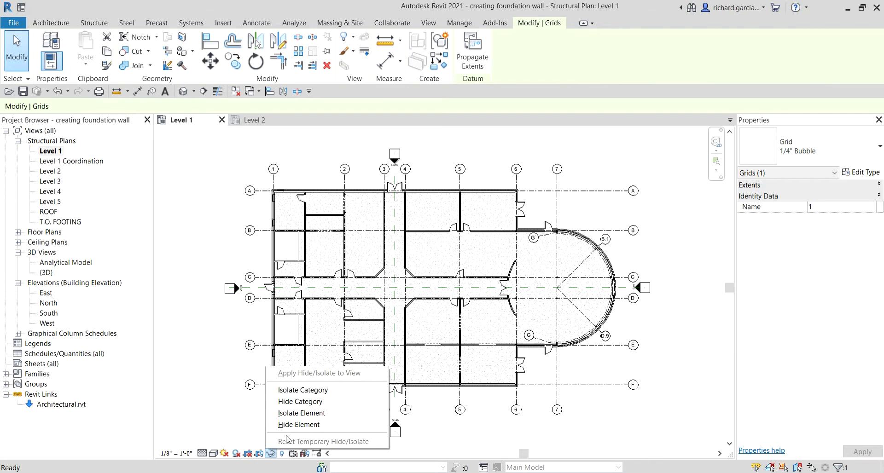
left_click(300, 402)
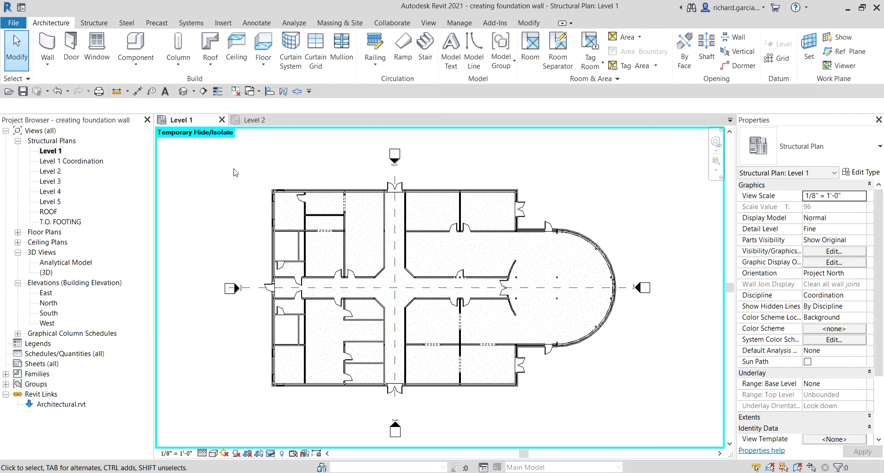
left_click(90, 24)
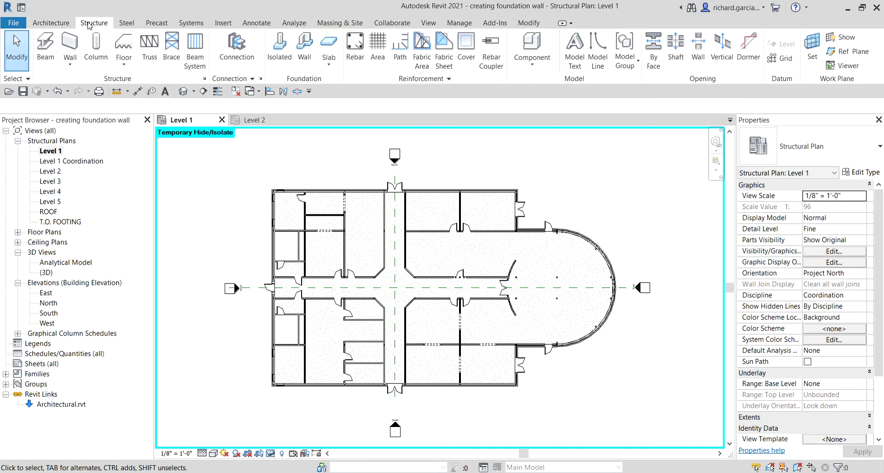
- Start the Wall: Structural tool and drop down the Type Selector's wall type list
left_click(68, 68)
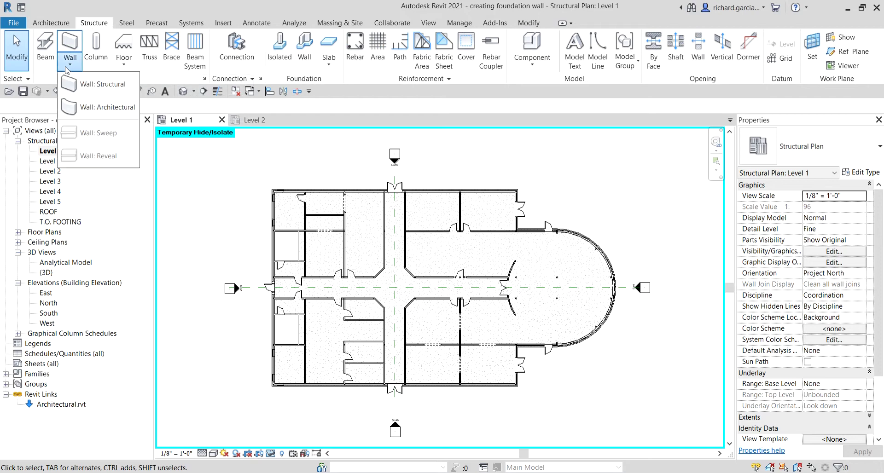
left_click(108, 85)
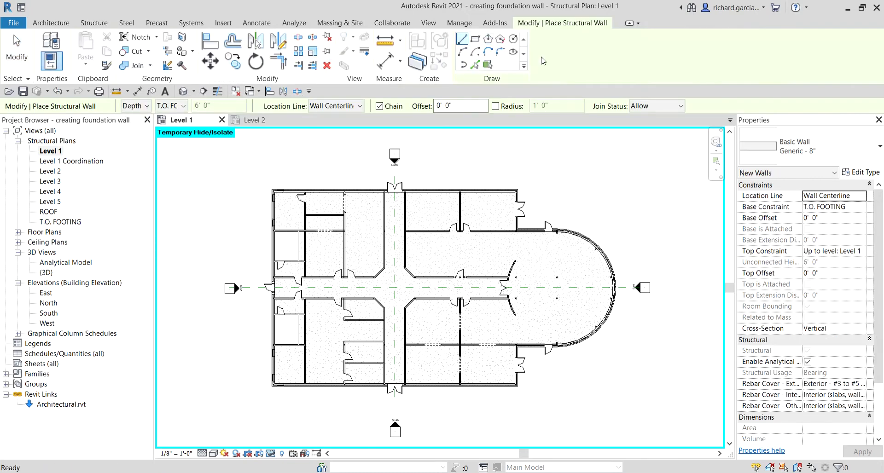
left_click(825, 145)
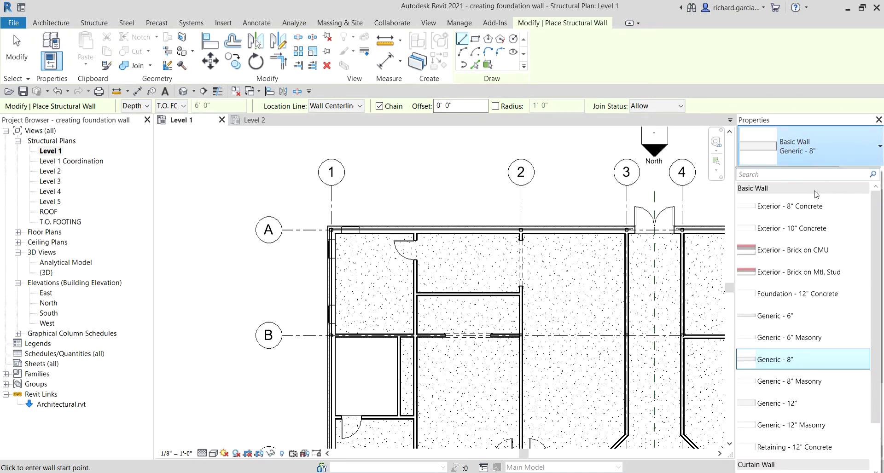
- Set the wall type to Foundation - 12" Concrete and open its Type Properties
left_click(799, 297)
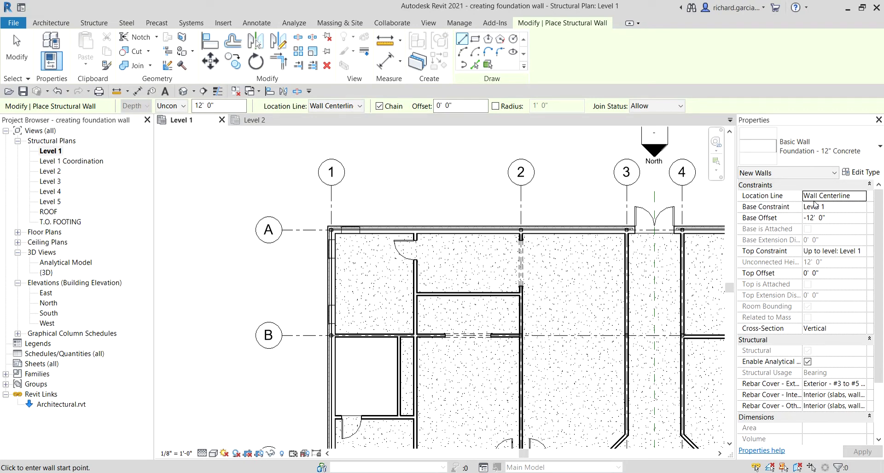
left_click(809, 149)
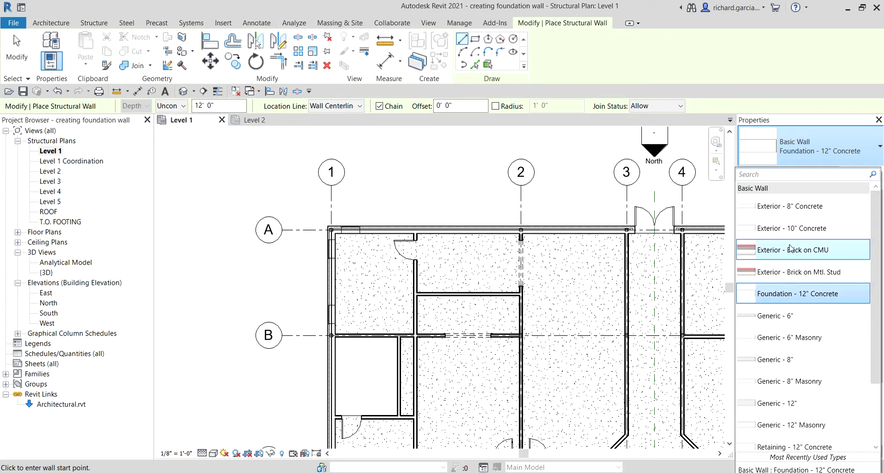
left_click(792, 155)
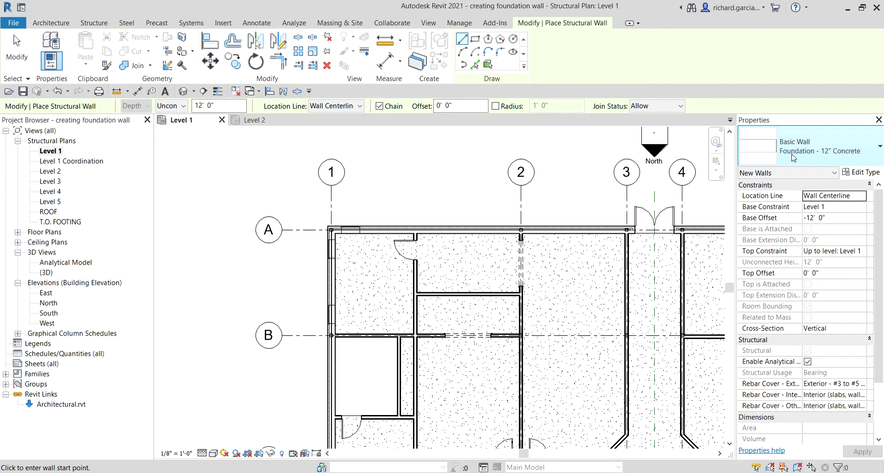
left_click(792, 154)
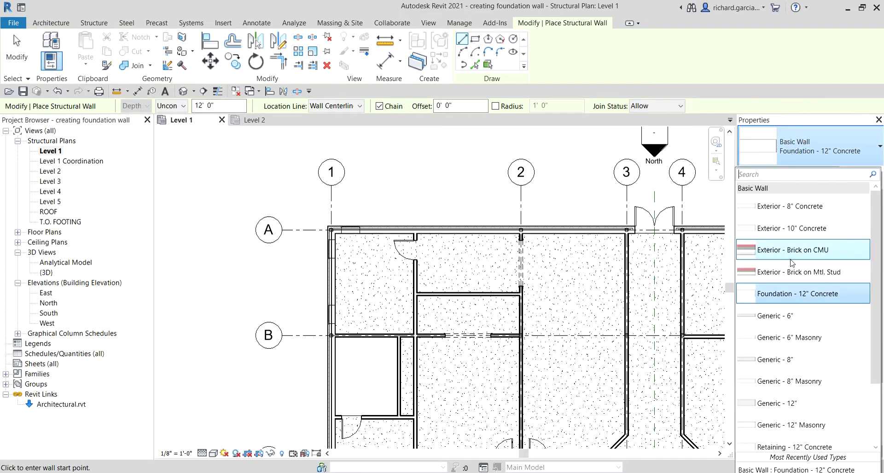
left_click(786, 292)
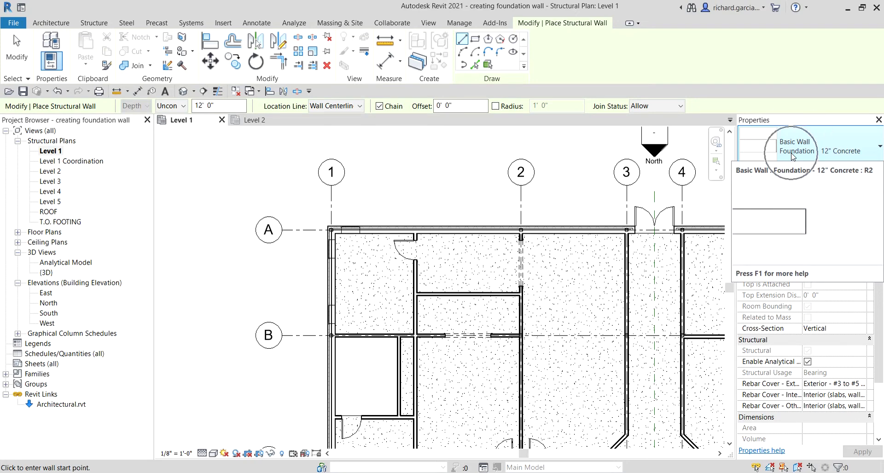
left_click(871, 174)
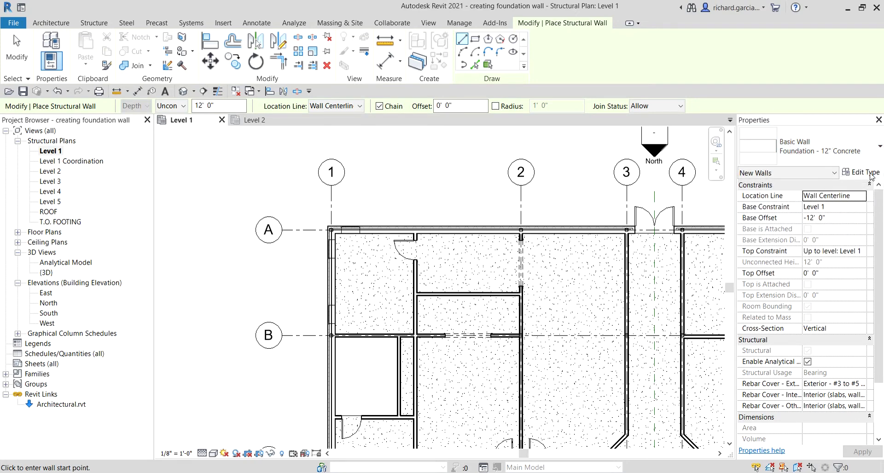
left_click(870, 174)
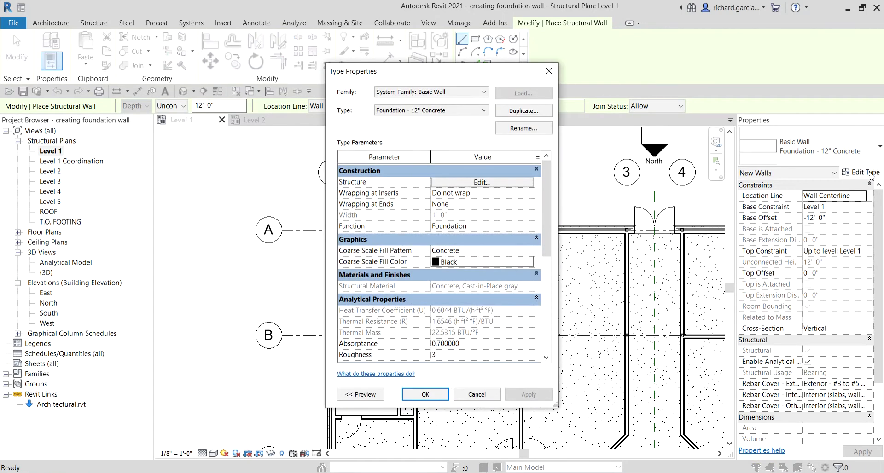
- Duplicate the foundation wall type, naming the copy 'Foundation - 1' 6" Concrete'
left_click(352, 73)
left_click(519, 113)
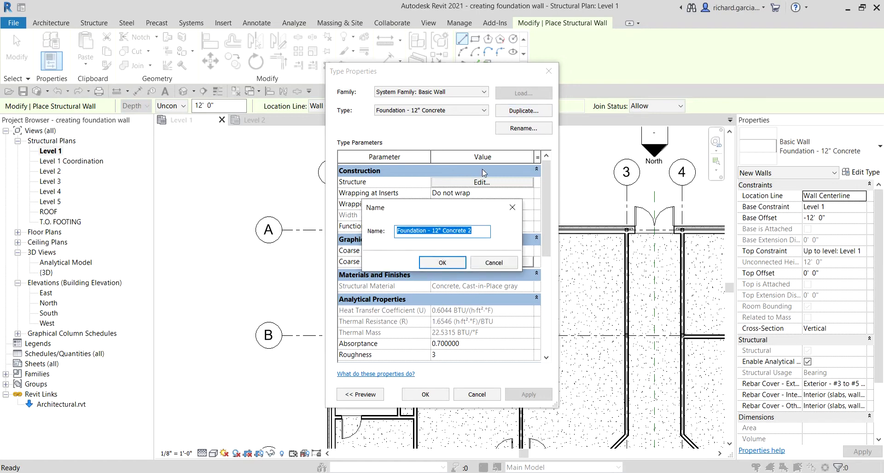
left_click(439, 231)
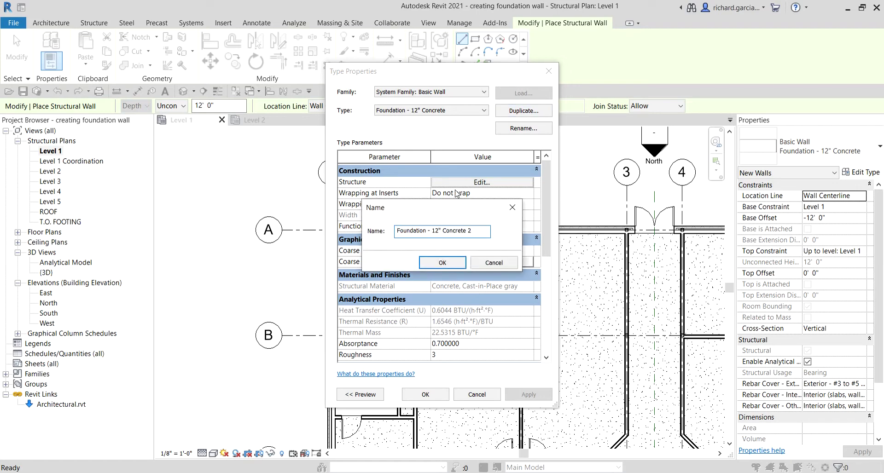
key("BackSpace")
key("BackSpace")
type("1")
key("Delete")
type("'")
left_click_drag(440, 231, 492, 233)
left_click(446, 232)
key("BackSpace")
type("-6\"")
key("BackSpace")
left_click(446, 263)
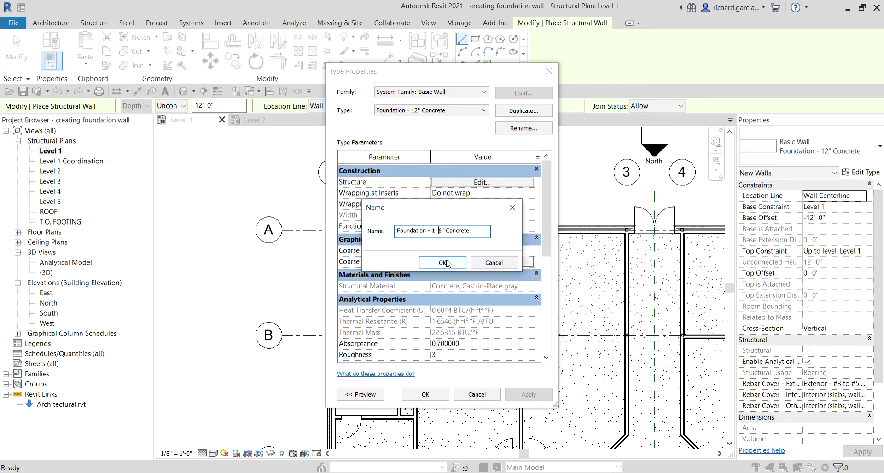
left_click(422, 111)
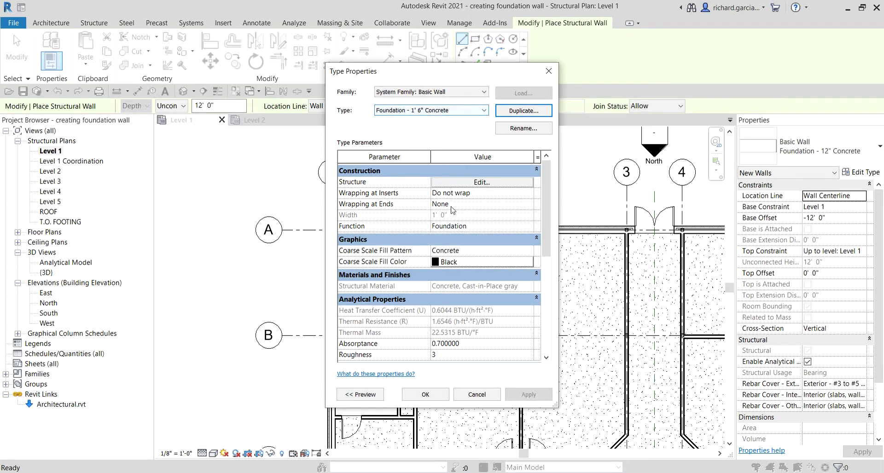
- Review the greyed-out width, then open the Structure layers in Edit Assembly
left_click(472, 183)
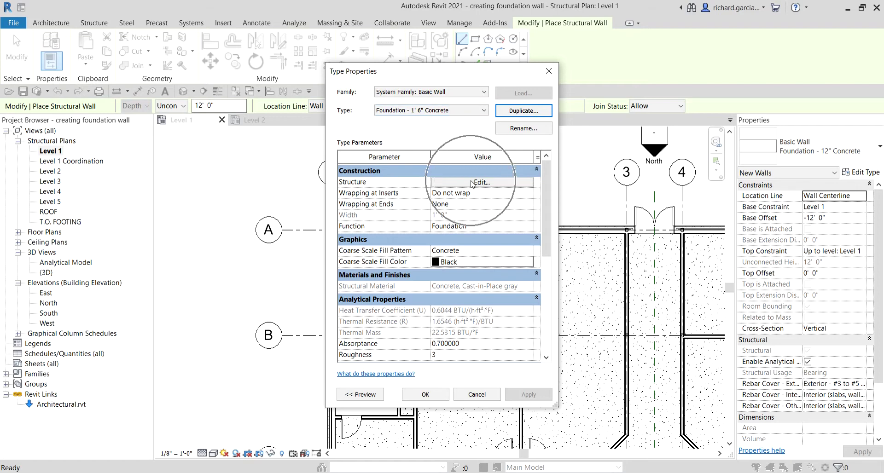
left_click(363, 215)
left_click(441, 219)
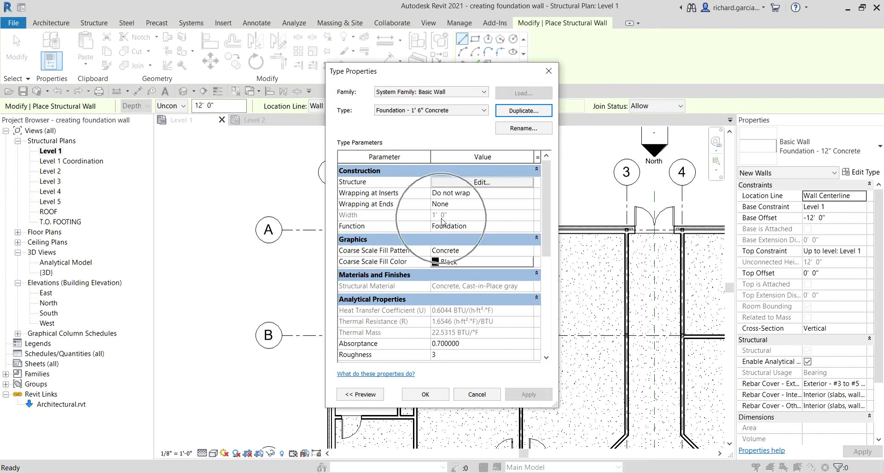
left_click(442, 221)
left_click(518, 113)
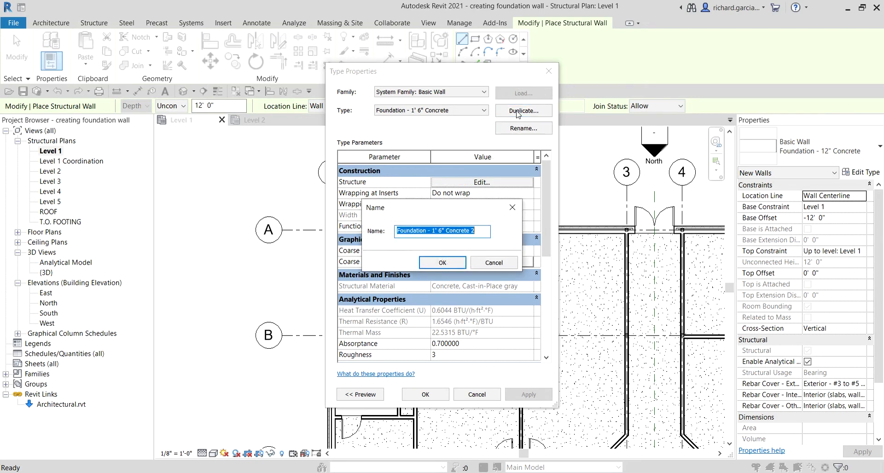
left_click(512, 208)
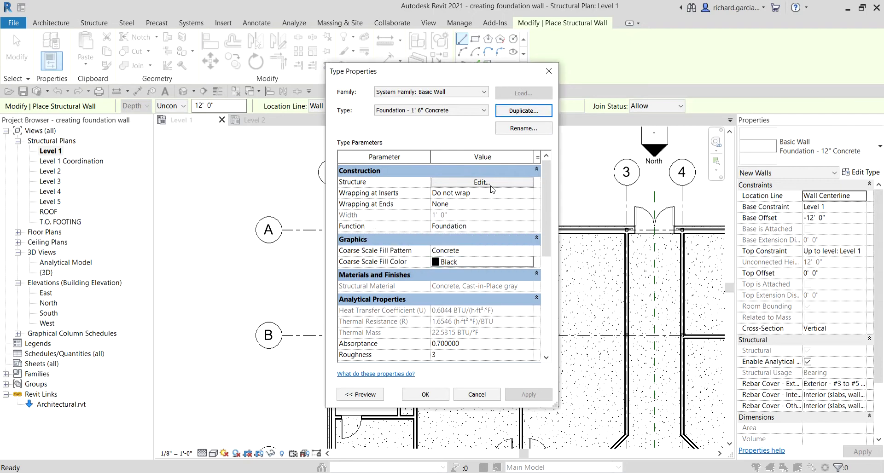
left_click(488, 185)
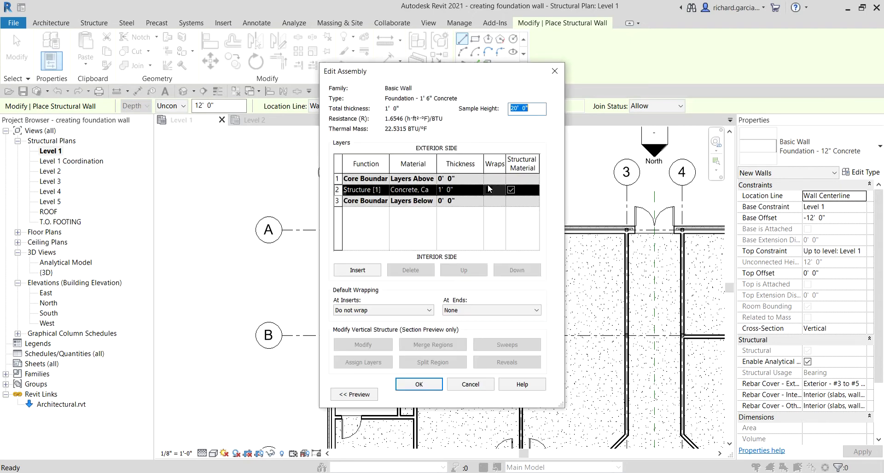
- Change the concrete structure layer thickness from 1' 0" to 1' 6" and confirm
left_click(464, 193)
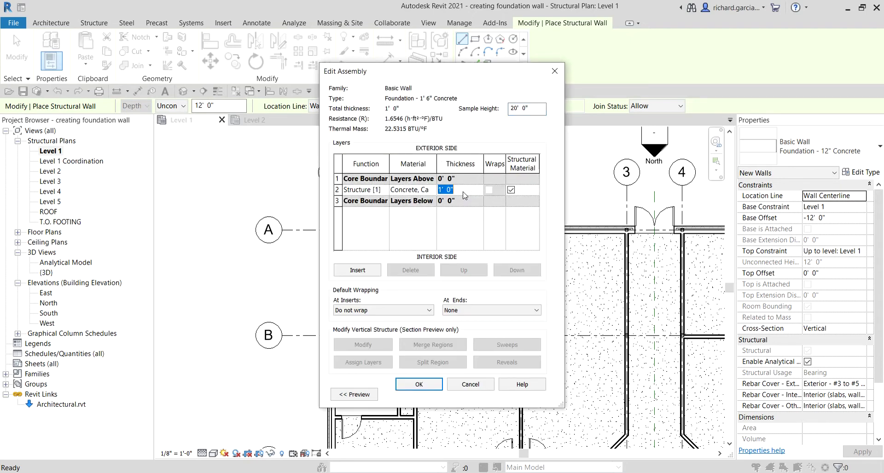
left_click(464, 191)
left_click(421, 384)
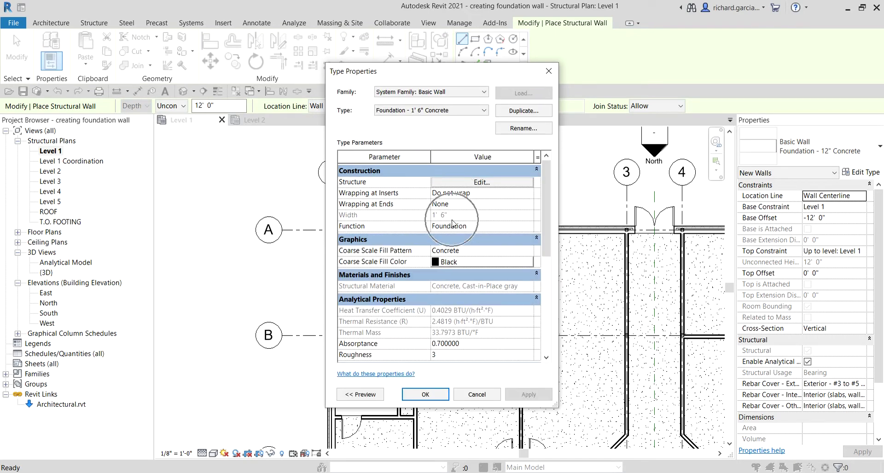
- Accept the Foundation - 1' 6" Concrete type and switch wall drawing to Pick Lines
left_click(429, 396)
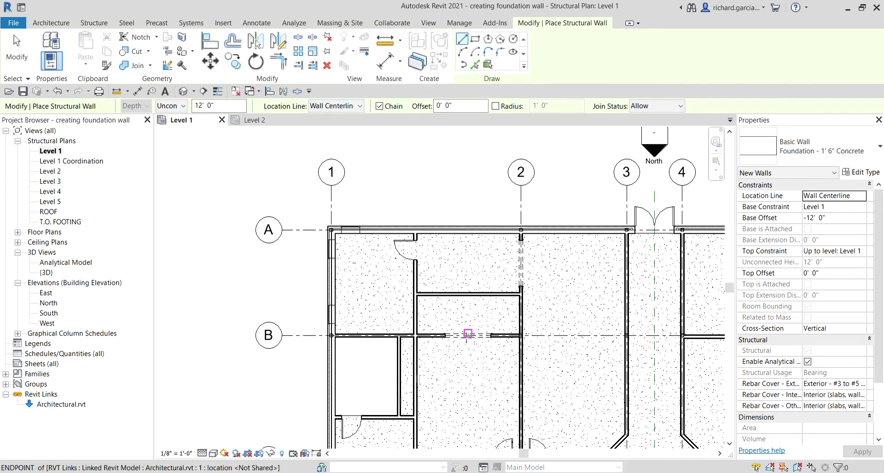
middle_click_drag(458, 209, 433, 207)
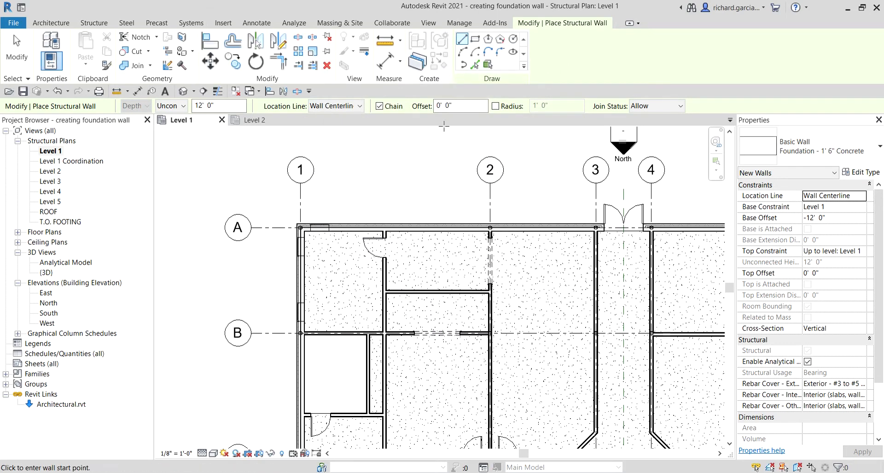
left_click(475, 66)
left_click(476, 65)
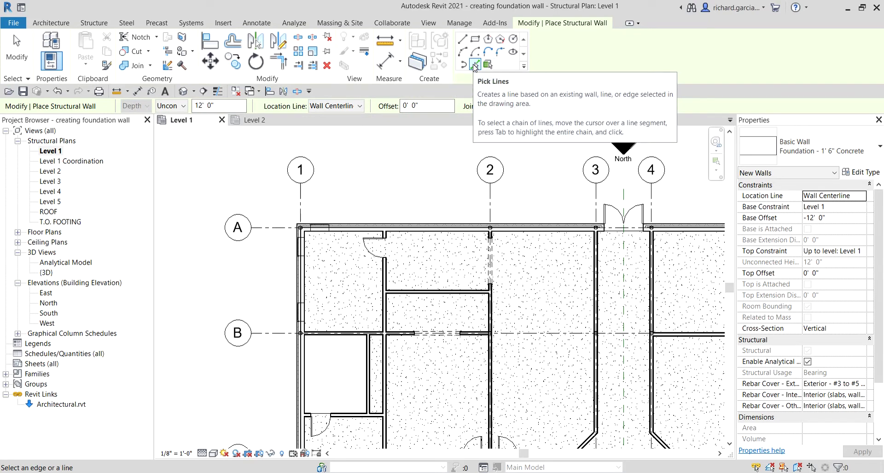
scroll(391, 152, "down", 3)
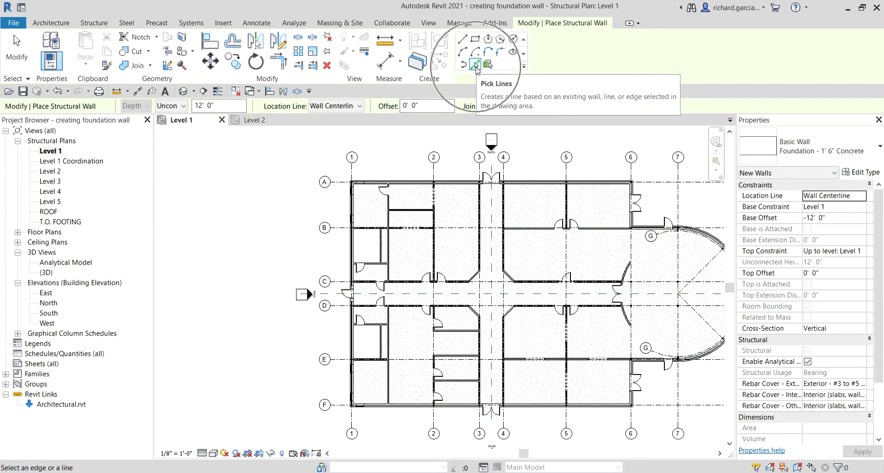
left_click(475, 65)
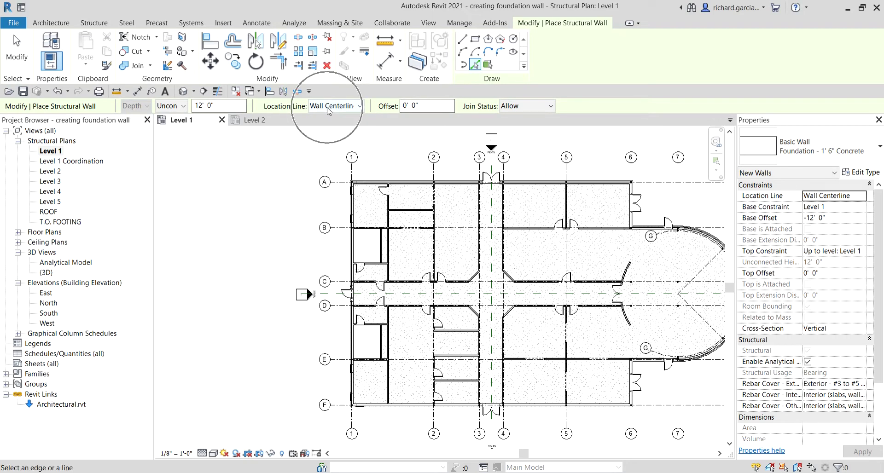
- Check the wall height setting on the options bar and reactivate Pick Lines
left_click(213, 106)
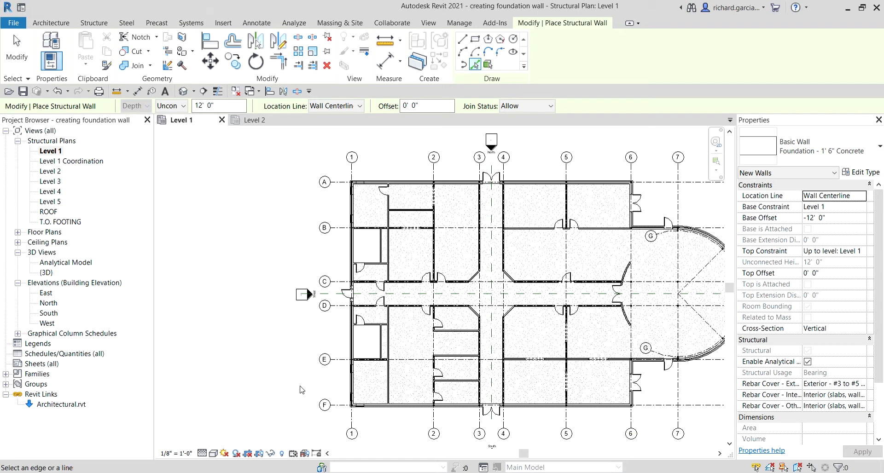
left_click(478, 64)
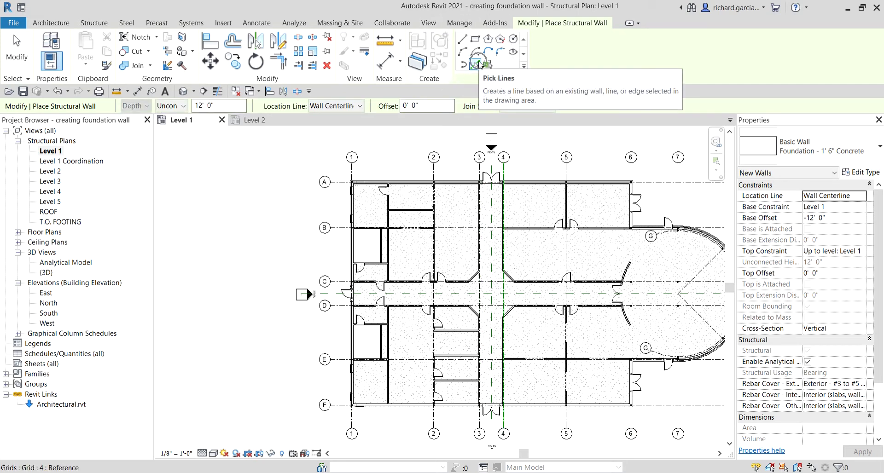
left_click(479, 64)
scroll(347, 179, "up", 5)
scroll(348, 178, "up", 2)
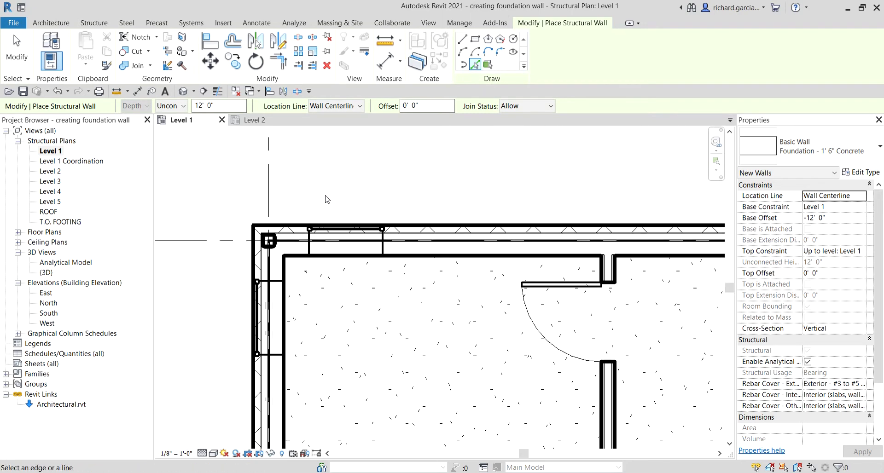
scroll(310, 219, "down", 6)
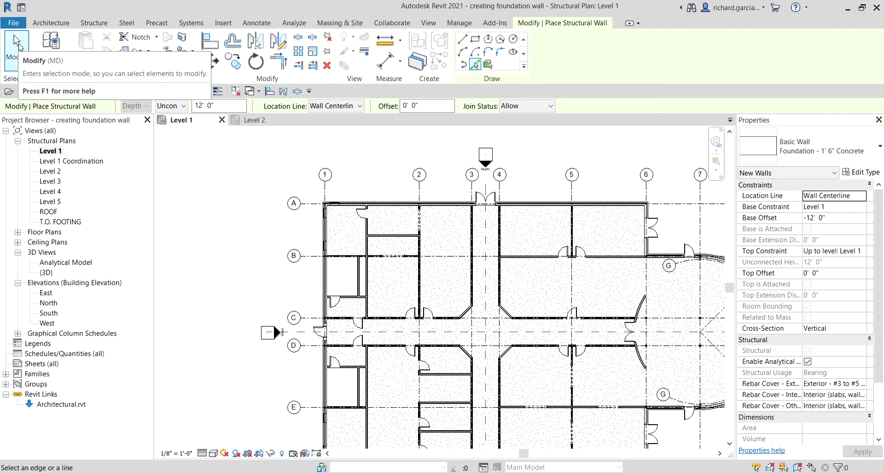
- Exit wall placement, select grid A and temporarily hide the Grids category
left_click(17, 46)
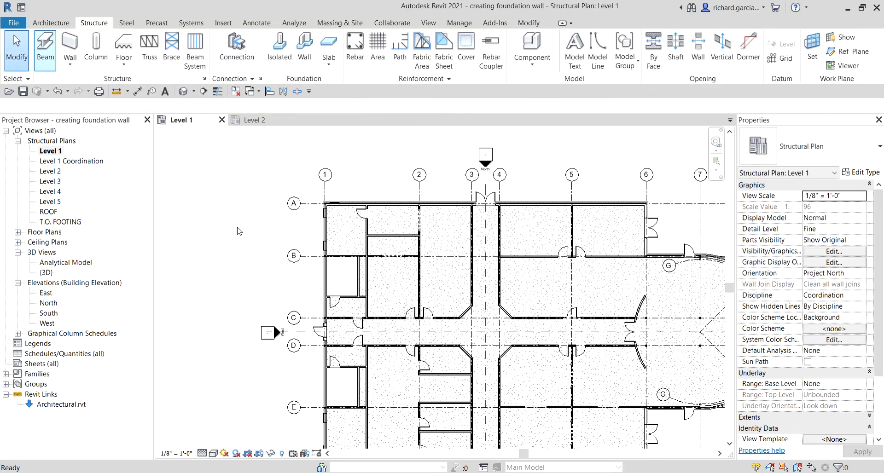
left_click(310, 203)
right_click(313, 206)
key("Escape")
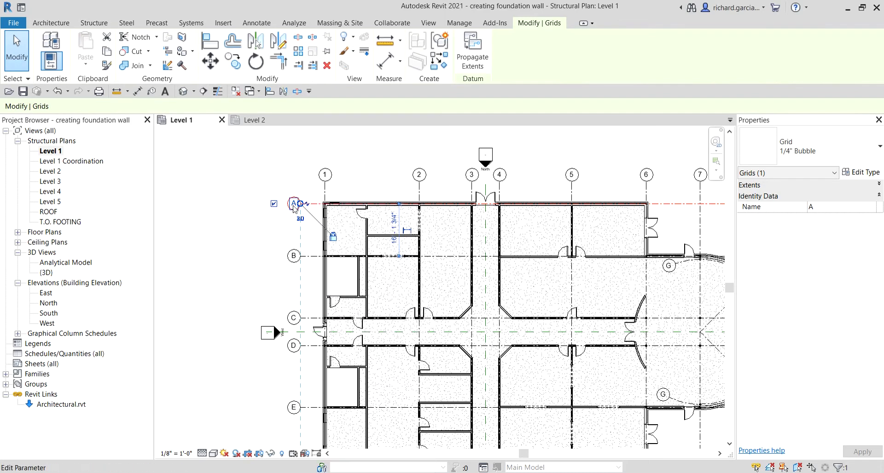
left_click(271, 454)
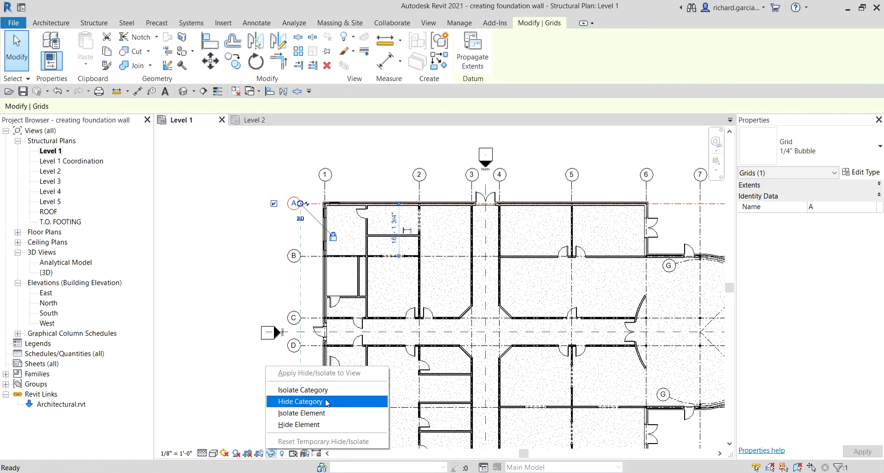
left_click(317, 402)
- Bring the whole building into view and restart Wall: Structural for the foundation walls
middle_click_drag(387, 174, 322, 137)
left_click(71, 67)
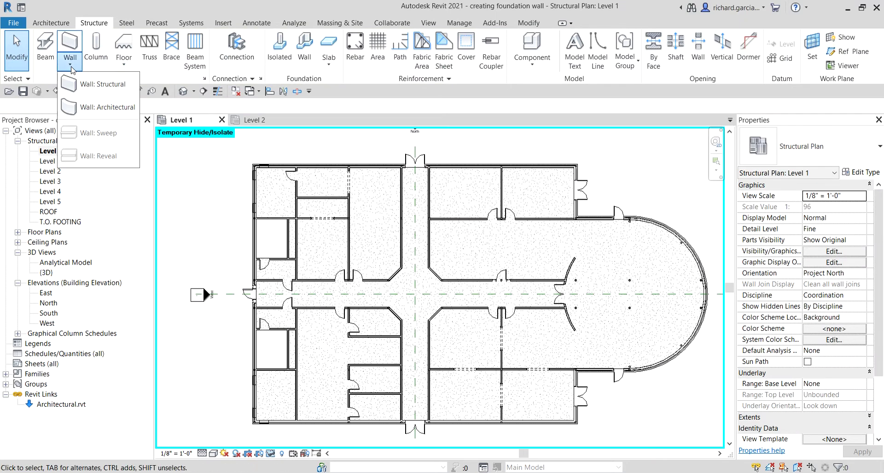
left_click(108, 85)
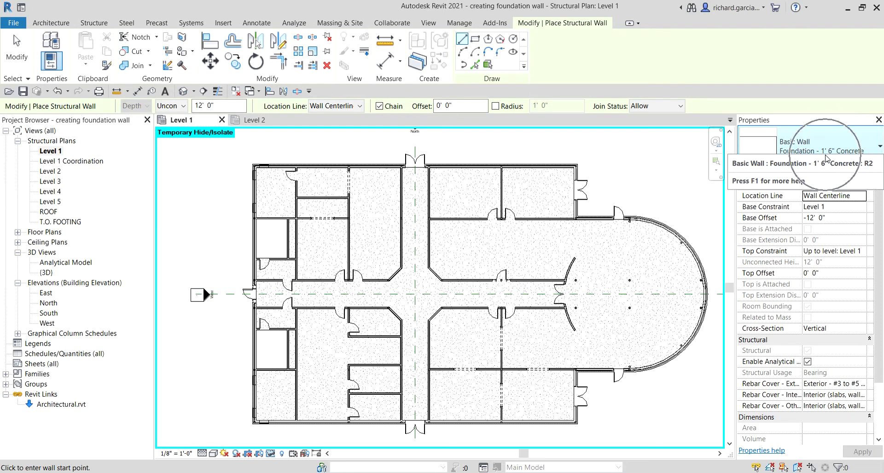
- Switch the Foundation - 1' 6" Concrete wall tool to Pick Lines and place the north foundation wall
left_click(473, 67)
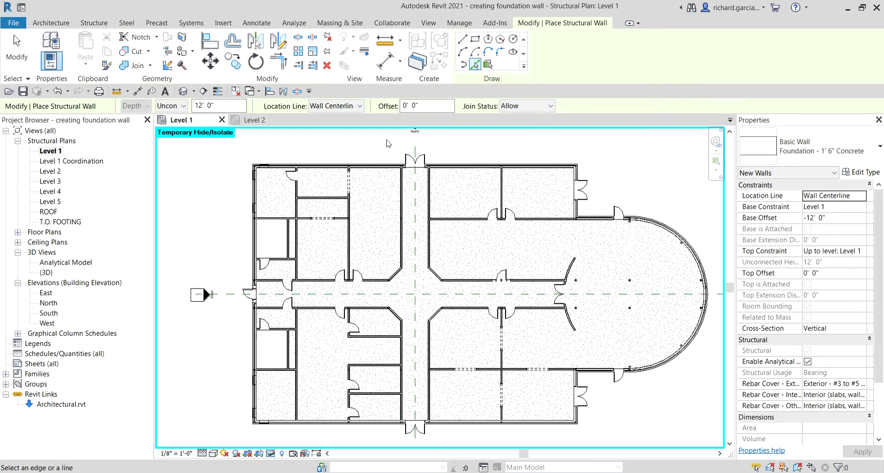
left_click(336, 111)
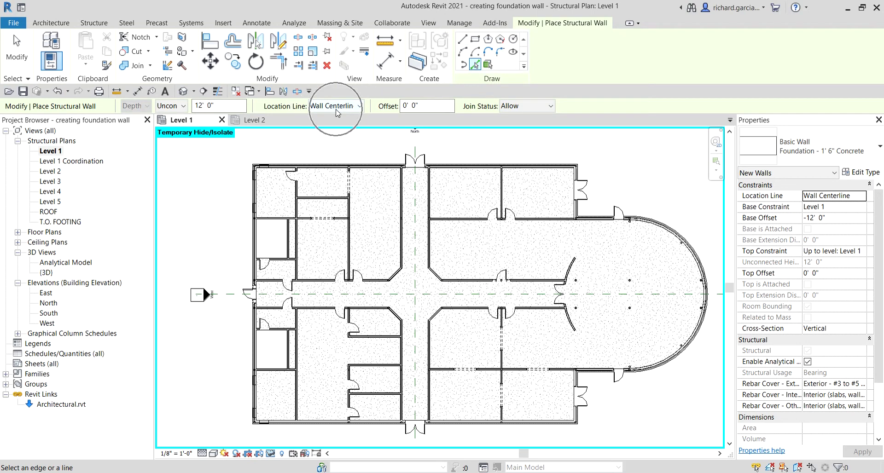
left_click(201, 111)
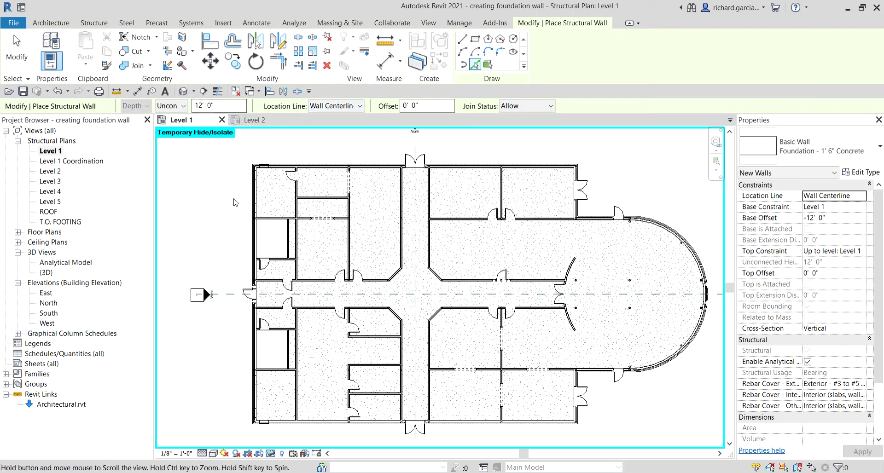
scroll(270, 175, "up", 5)
scroll(270, 175, "up", 4)
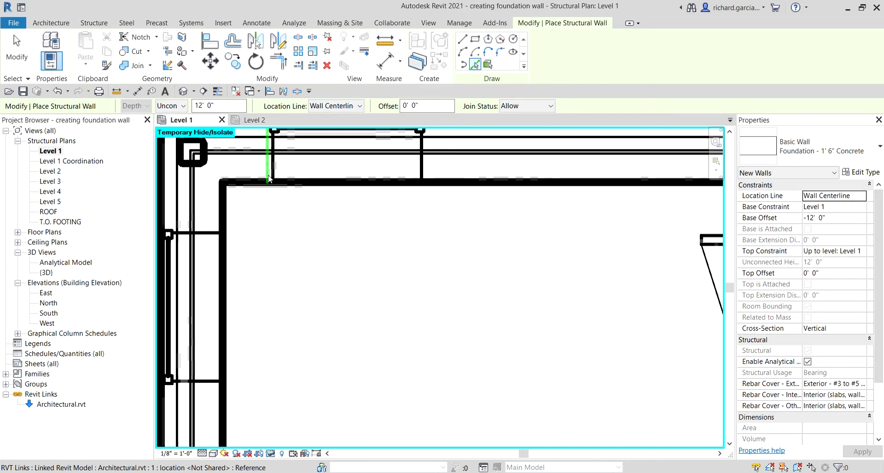
left_click(319, 162)
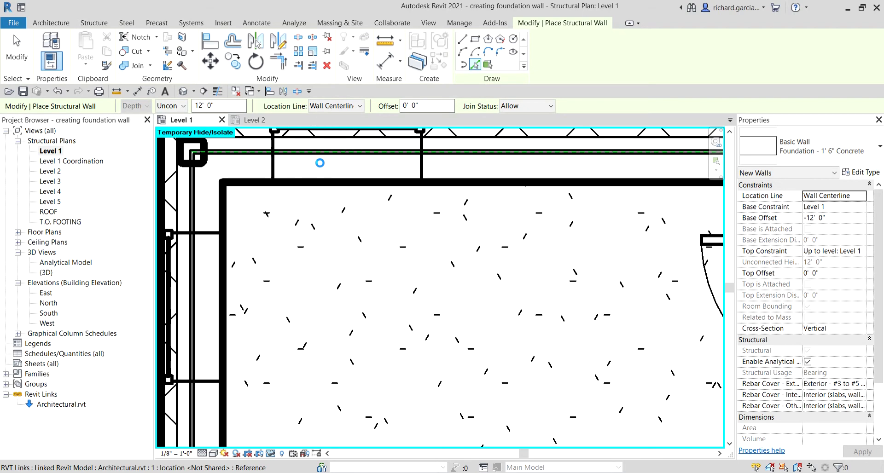
- Check the new walls along the north side, the room corner and the curved foundation wall
scroll(321, 168, "down", 2)
scroll(321, 168, "down", 2)
mouse_move(321, 168)
middle_mouse_down()
mouse_move(358, 244)
mouse_move(477, 278)
mouse_move(518, 320)
middle_mouse_up()
scroll(639, 300, "up", 5)
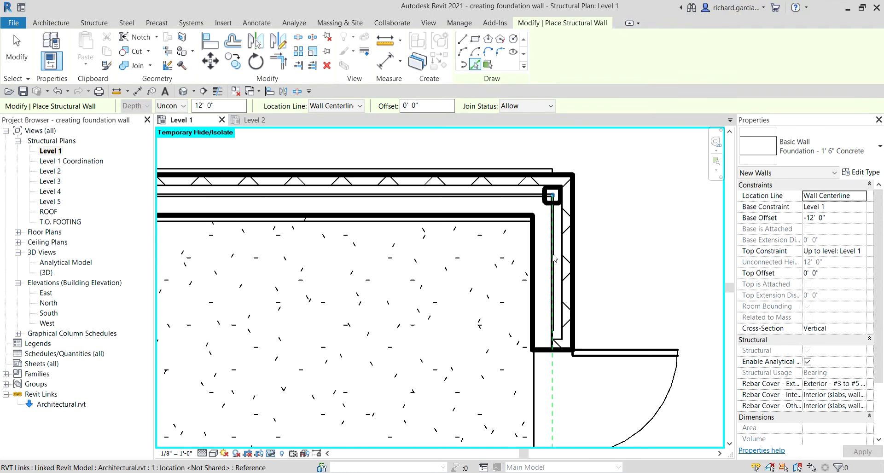
scroll(584, 270, "down", 2)
middle_click_drag(551, 244, 474, 171)
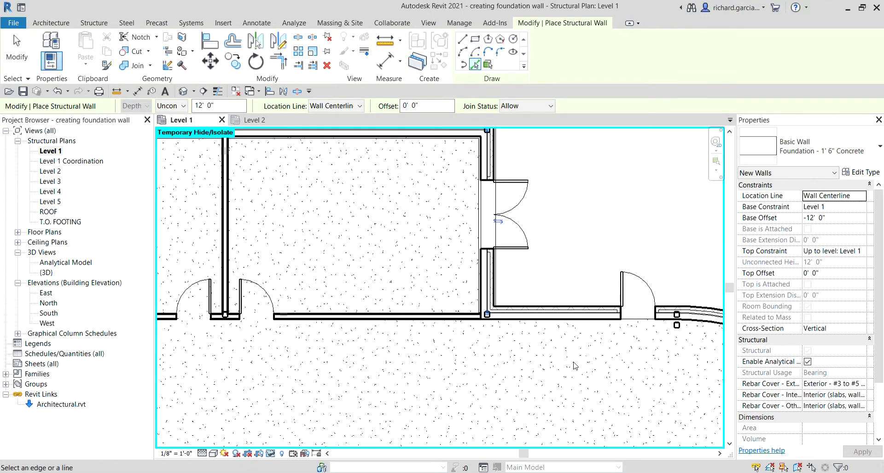
scroll(474, 170, "up", 3)
scroll(515, 297, "down", 3)
middle_click_drag(515, 297, 521, 251)
scroll(469, 247, "up", 4)
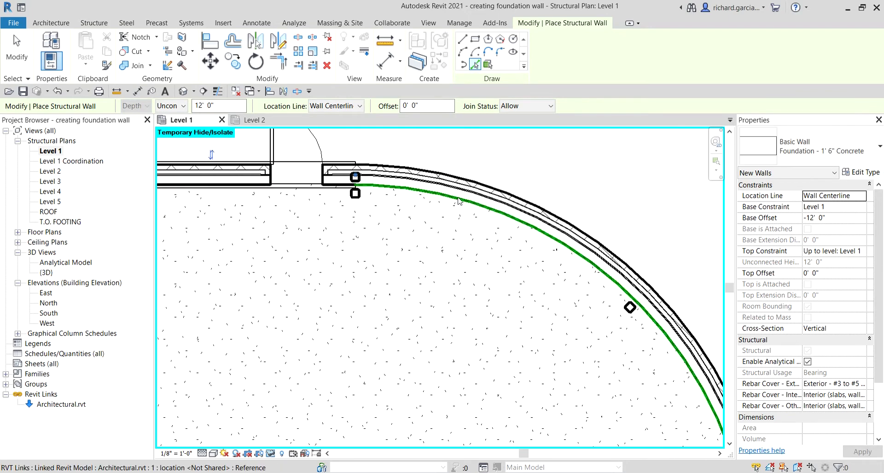
scroll(446, 238, "down", 3)
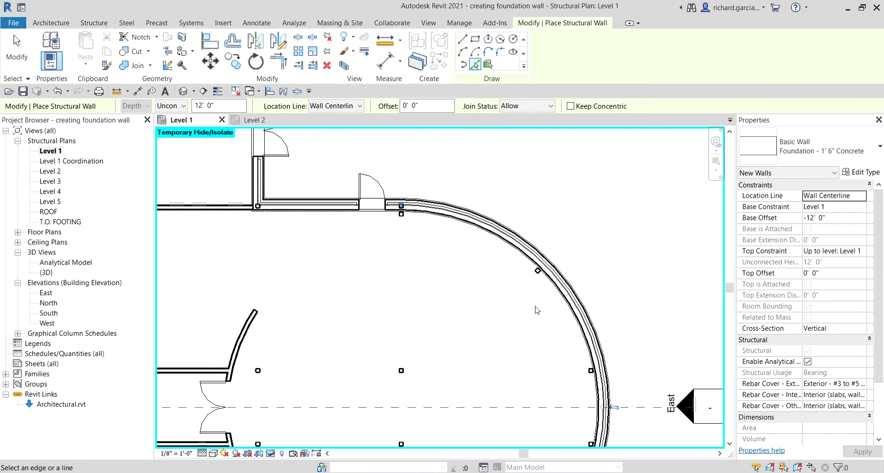
middle_click_drag(446, 238, 449, 138)
scroll(590, 184, "up", 5)
middle_click_drag(591, 184, 509, 227)
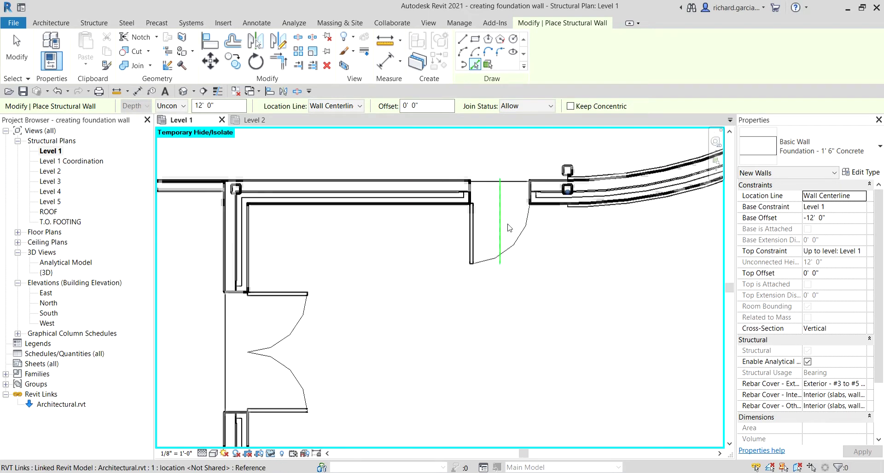
- Check the foundation walls along the left side of the plan, including the double door
scroll(429, 188, "up", 3)
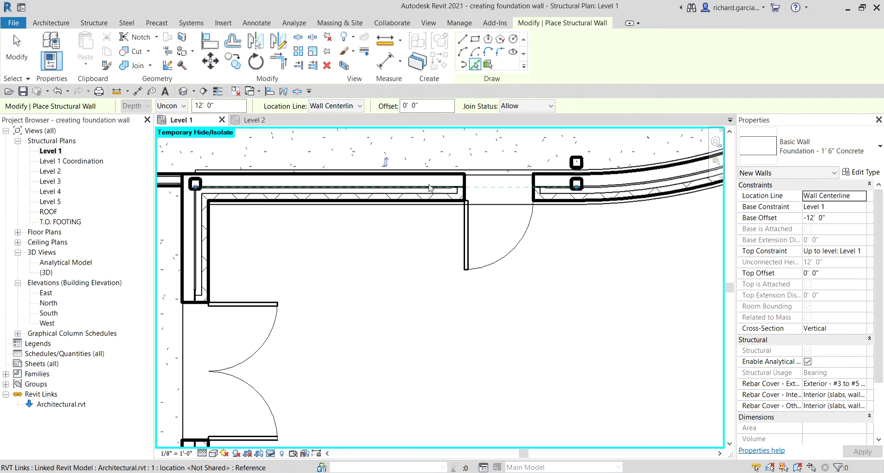
scroll(429, 188, "down", 2)
mouse_move(445, 223)
middle_mouse_down()
mouse_move(446, 266)
mouse_move(435, 205)
mouse_move(399, 316)
middle_mouse_up()
scroll(443, 181, "down", 1)
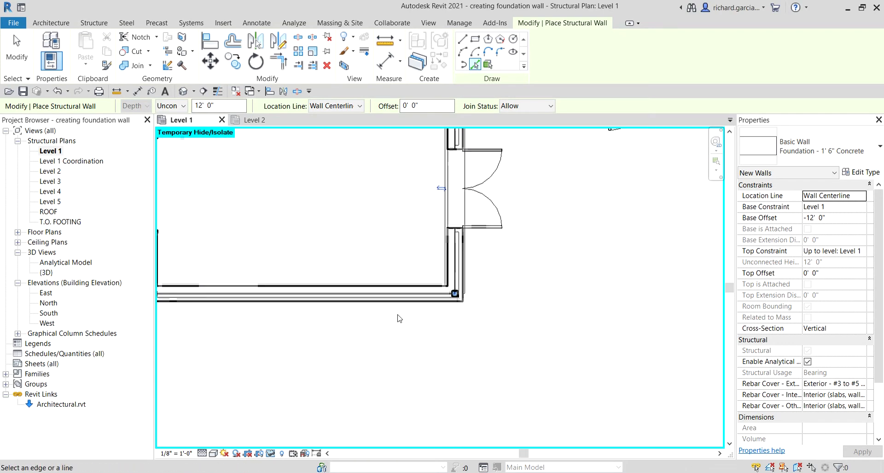
scroll(408, 296, "up", 3)
scroll(404, 276, "down", 5)
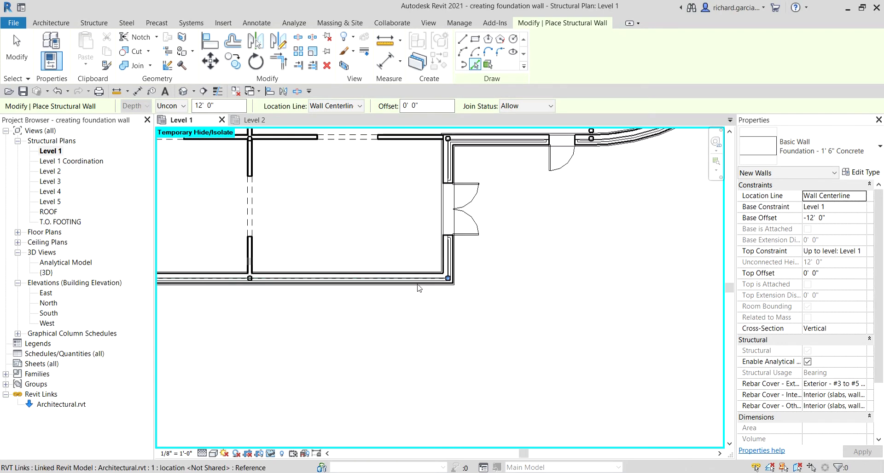
middle_click_drag(56, 333, 275, 318)
scroll(274, 318, "up", 4)
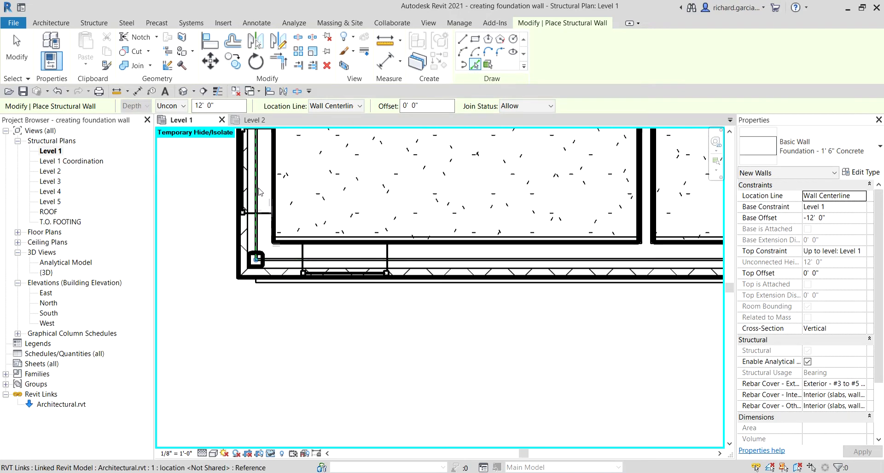
scroll(259, 192, "down", 3)
middle_click_drag(359, 166, 368, 300)
scroll(368, 300, "down", 3)
middle_click_drag(346, 370, 345, 411)
scroll(273, 183, "up", 4)
scroll(272, 183, "up", 1)
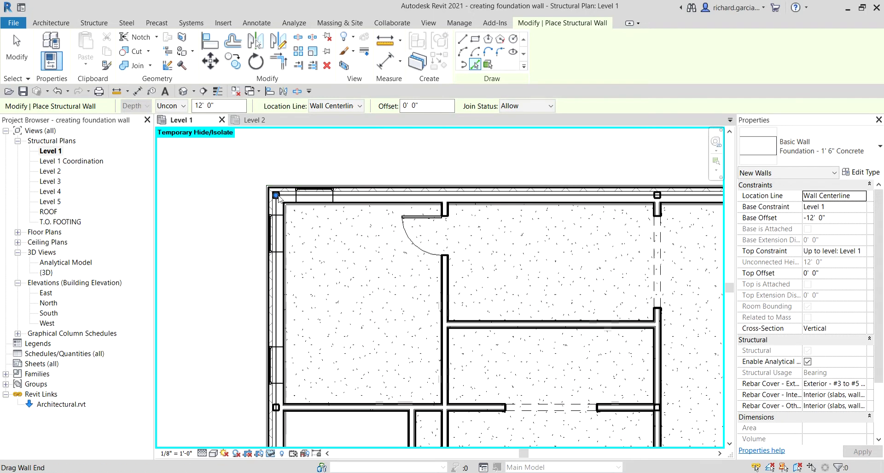
- End wall placement and orbit the 3D view to see the foundation walls below the building
left_click(21, 57)
scroll(303, 258, "down", 2)
scroll(367, 328, "down", 3)
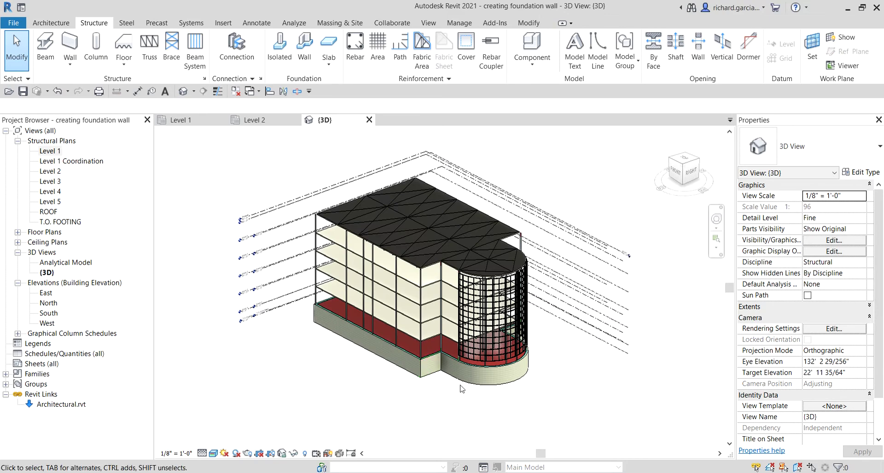
scroll(462, 389, "up", 5)
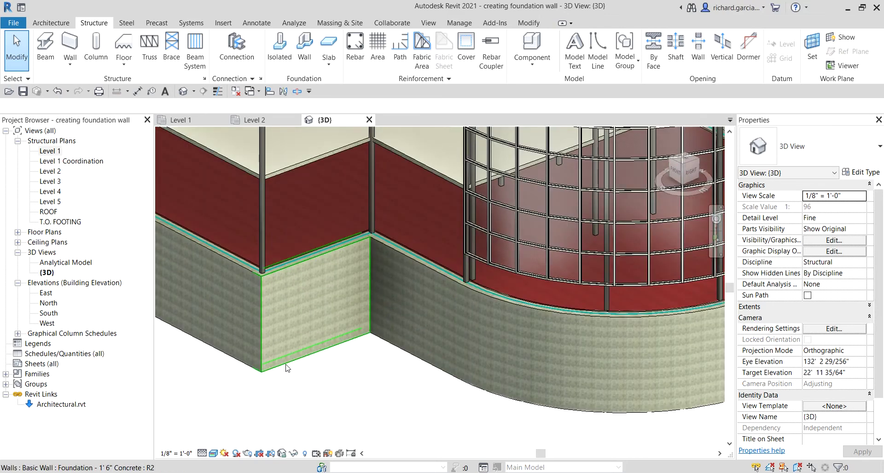
left_click(325, 374)
middle_click_drag(325, 375, 482, 380, "shift")
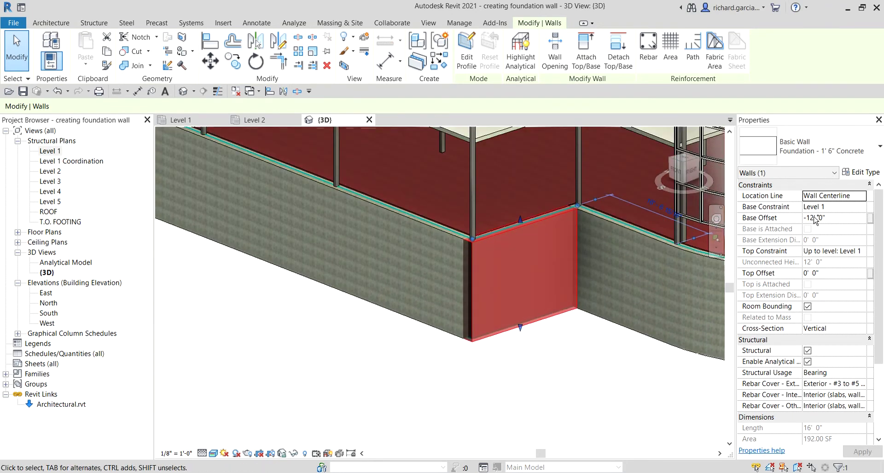
scroll(521, 356, "down", 5)
middle_click_drag(521, 356, 438, 379, "shift")
left_click(438, 379)
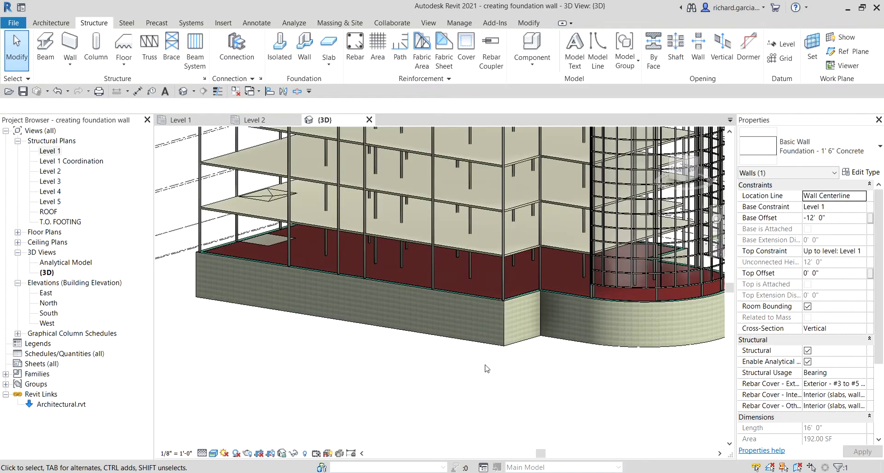
scroll(509, 348, "up", 3)
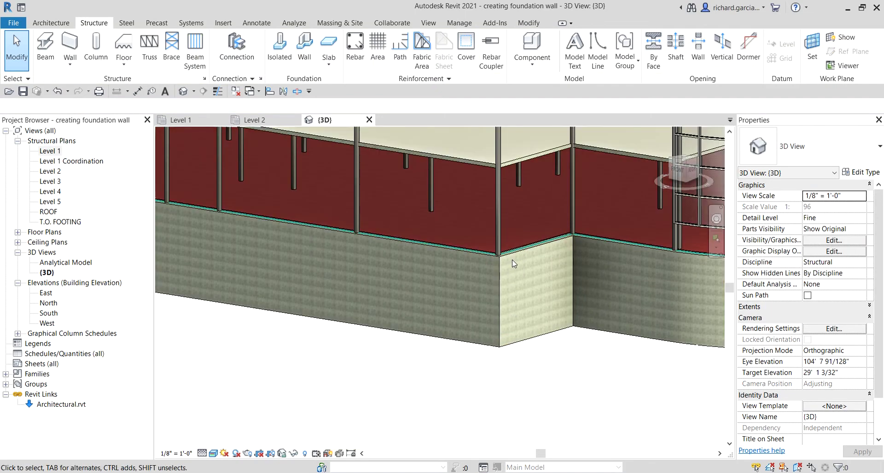
middle_click_drag(513, 256, 514, 290, "shift")
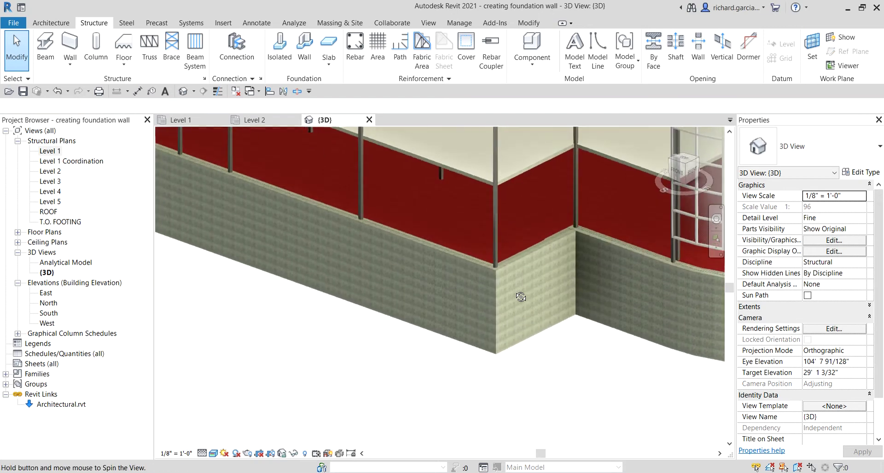
scroll(514, 290, "up", 4)
- Inspect a foundation wall's properties, then view the building's left side
left_click(499, 228)
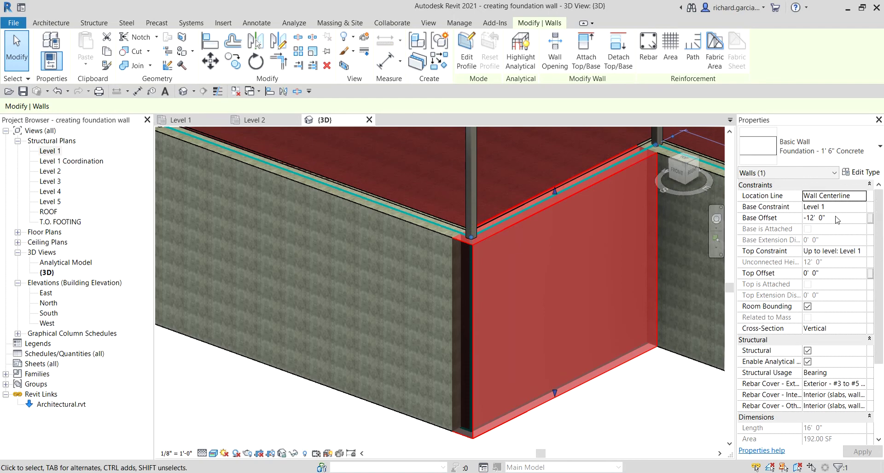
key("Escape")
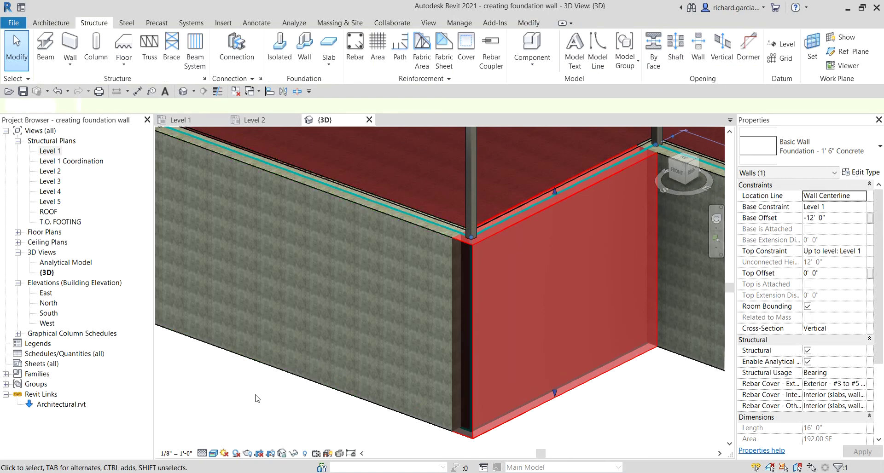
scroll(414, 396, "down", 10)
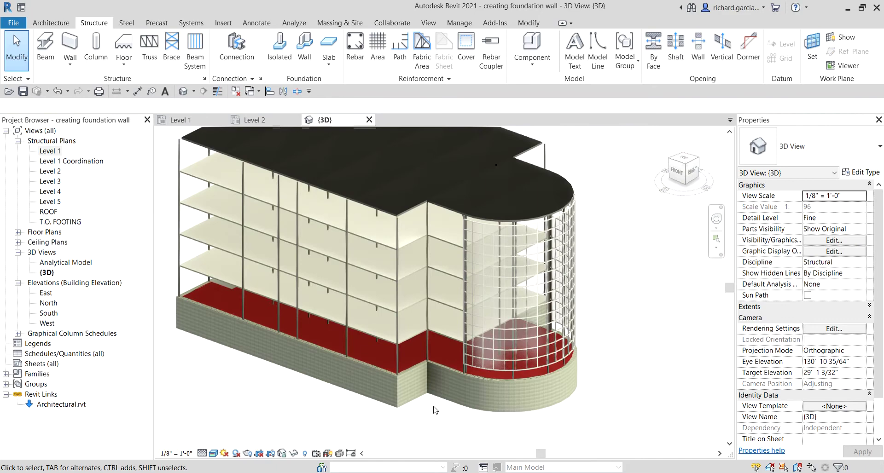
middle_click_drag(436, 410, 597, 323, "shift")
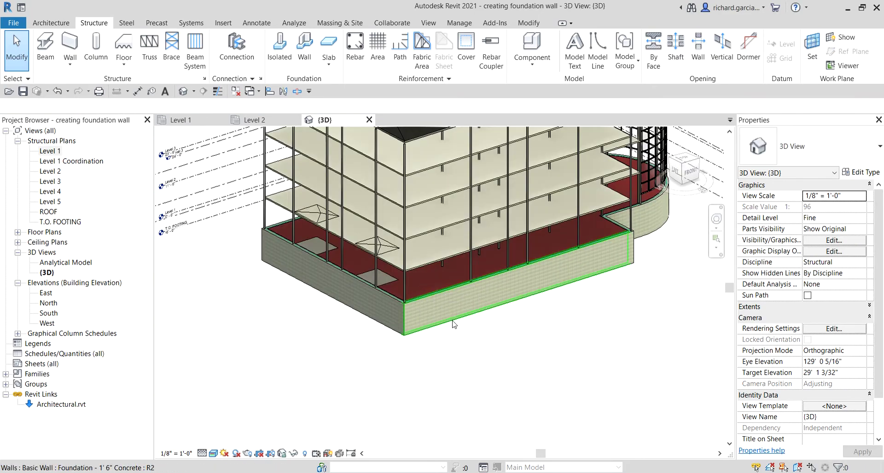
scroll(527, 359, "up", 6)
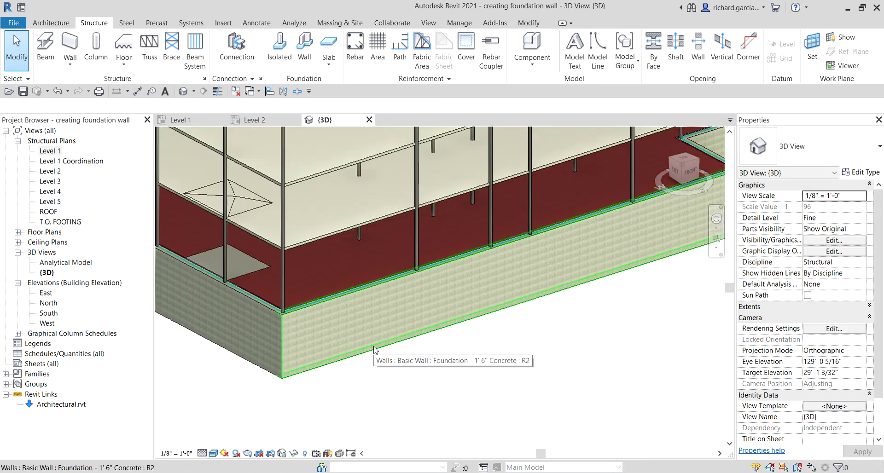
scroll(374, 350, "down", 4)
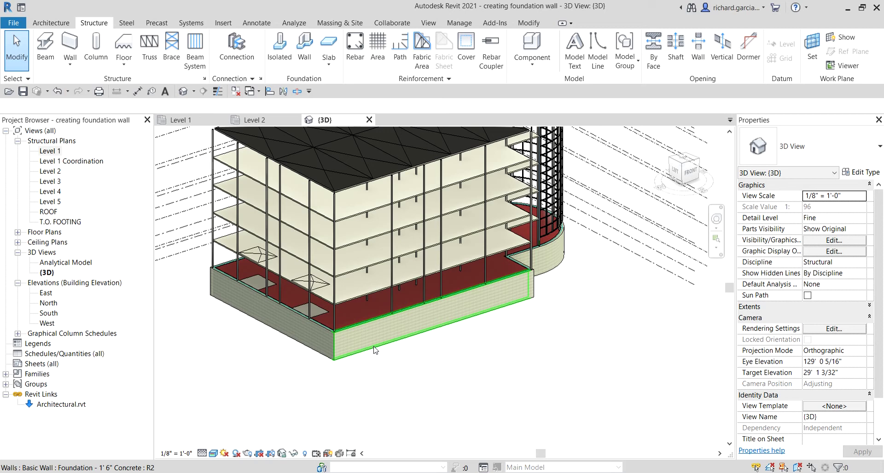
- Select the chain of all eight foundation walls and set their Base Offset to -6' 0"
key("Tab")
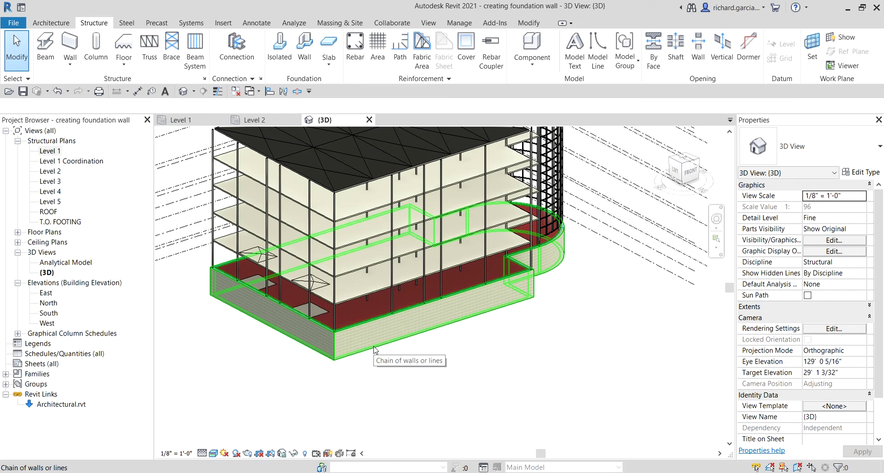
left_click(374, 350)
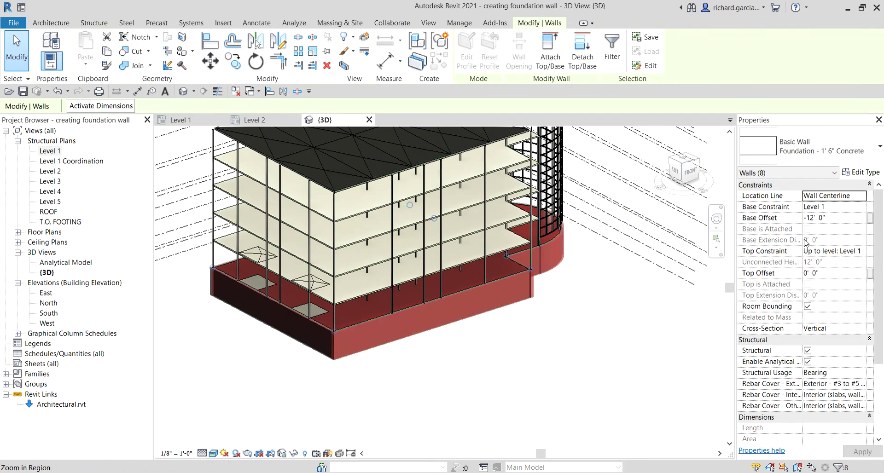
left_click(834, 222)
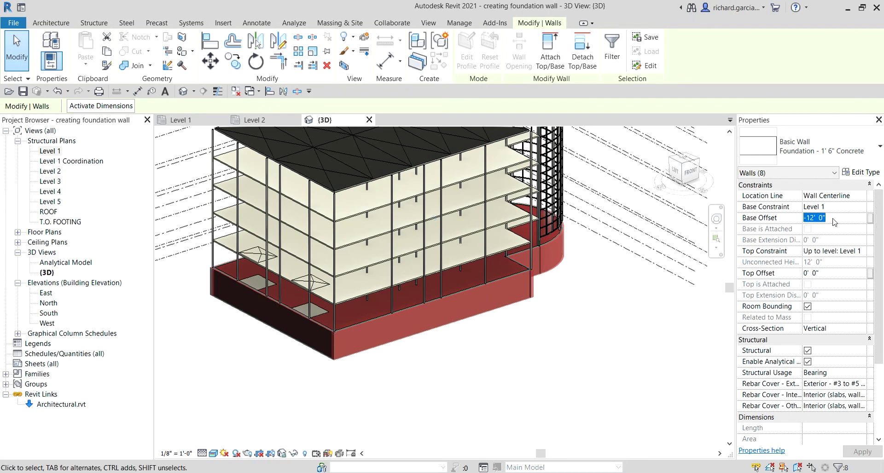
type("-6")
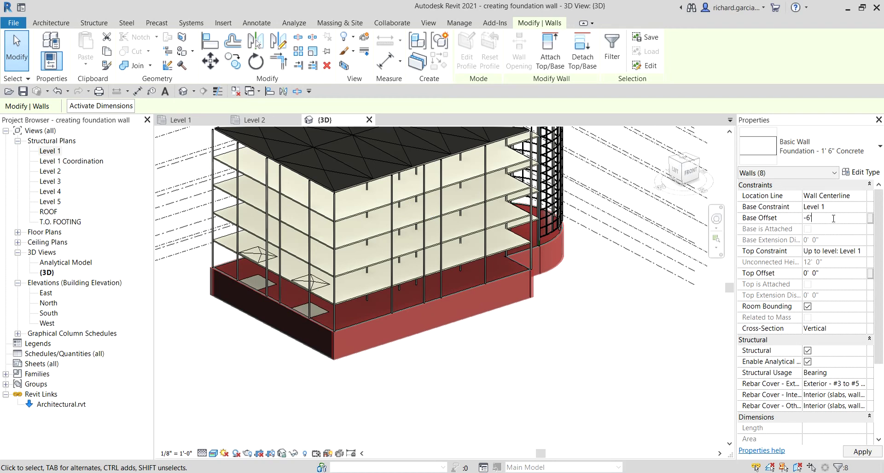
key("Return")
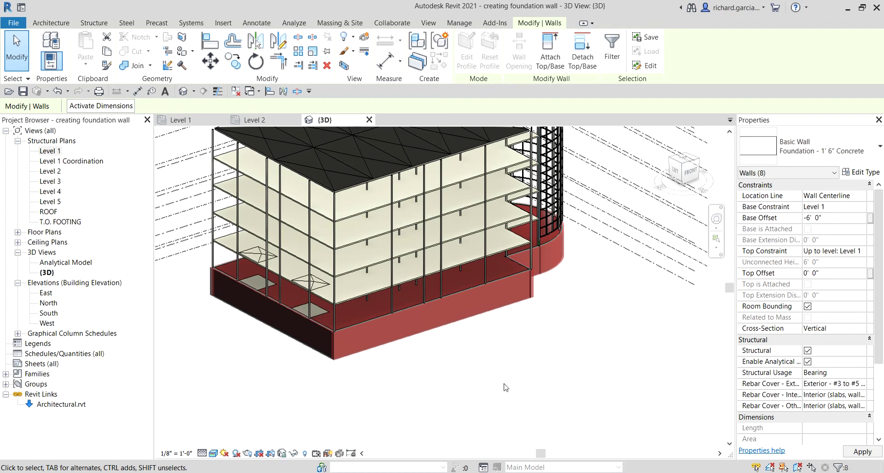
left_click(510, 332)
middle_click_drag(567, 325, 541, 234, "shift")
scroll(520, 237, "up", 5)
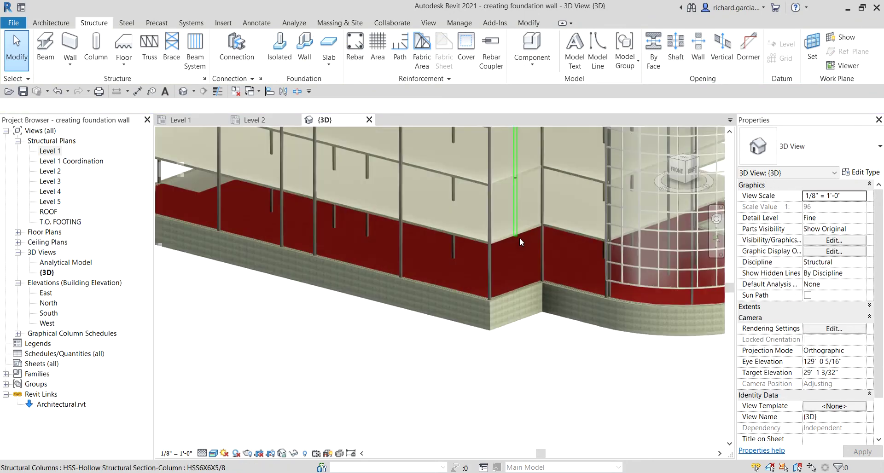
scroll(487, 390, "down", 5)
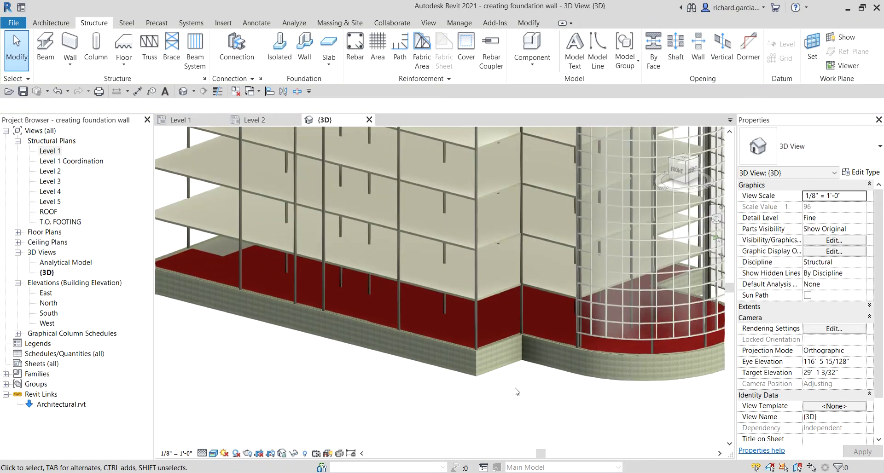
scroll(681, 322, "up", 3)
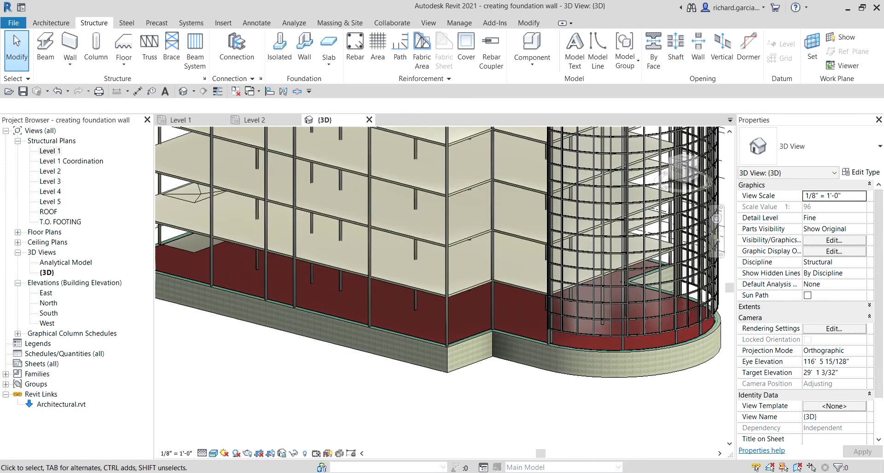
scroll(365, 385, "down", 5)
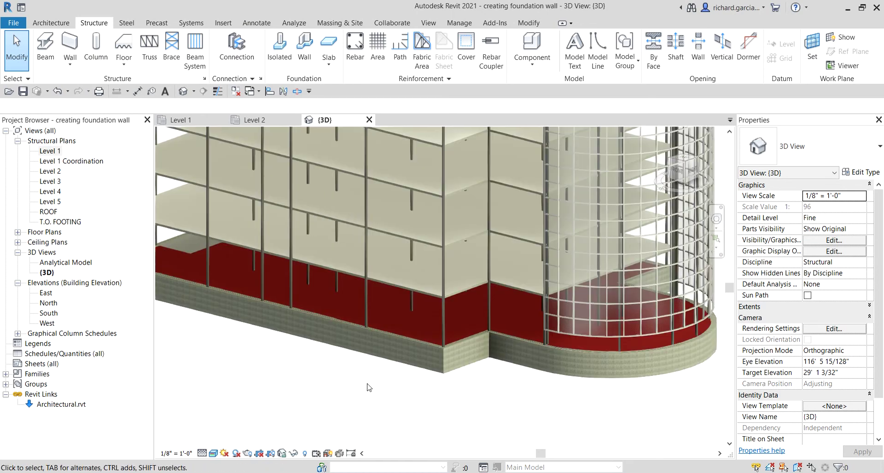
middle_click_drag(393, 363, 394, 410, "shift")
scroll(456, 393, "up", 5)
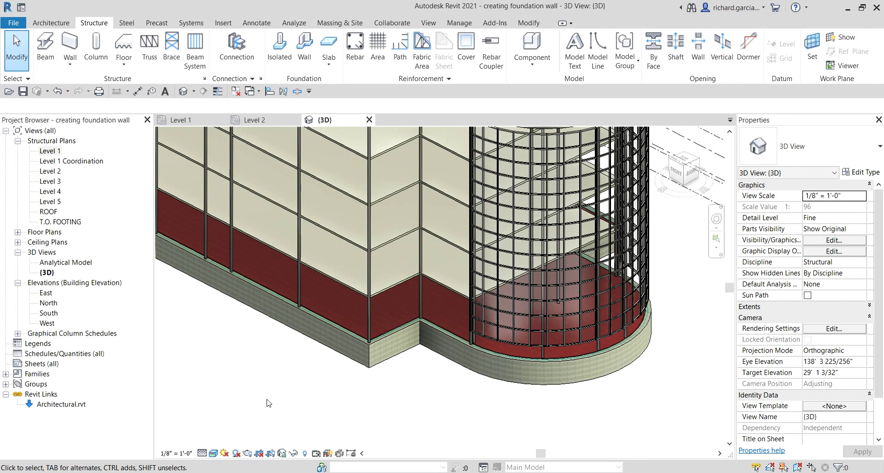
scroll(271, 376, "down", 6)
middle_click_drag(288, 373, 348, 411)
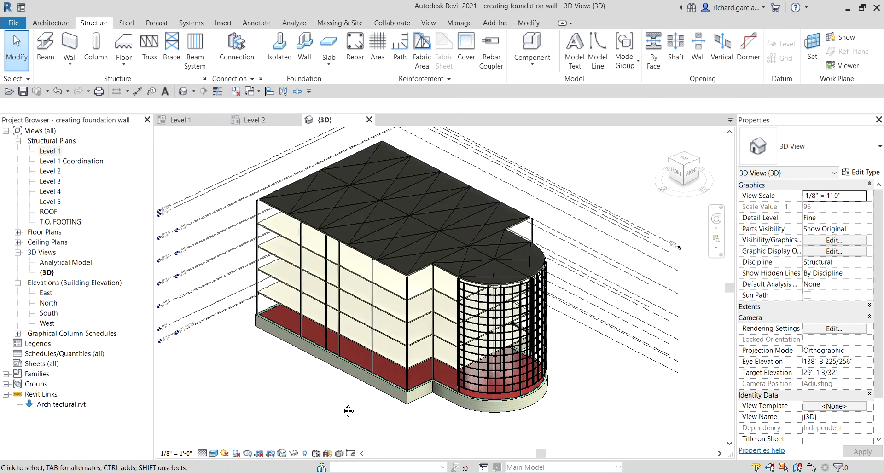